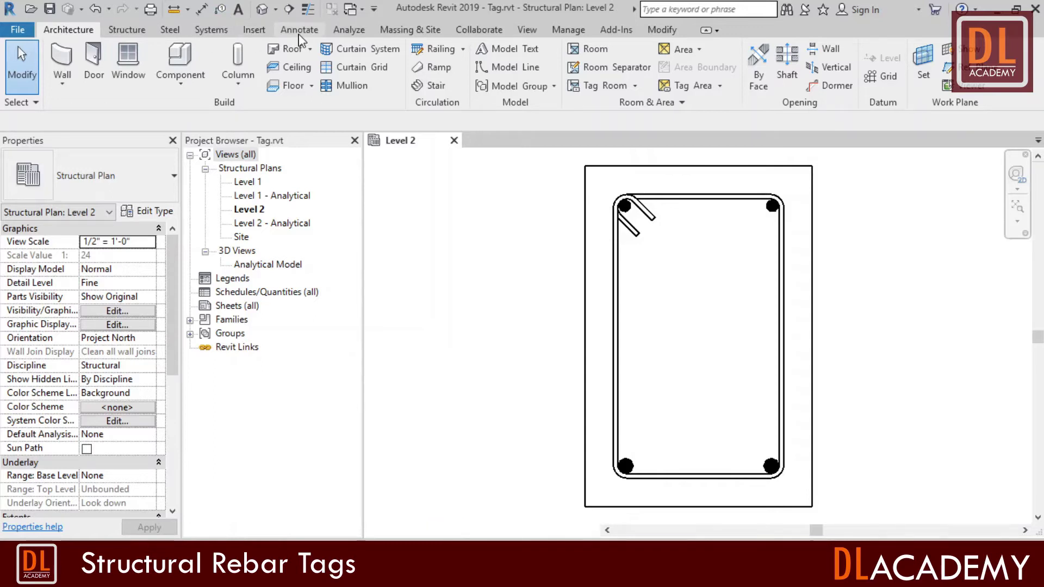
Start Tag by Category from the Annotate tools and bring up the leader end options
click(299, 31)
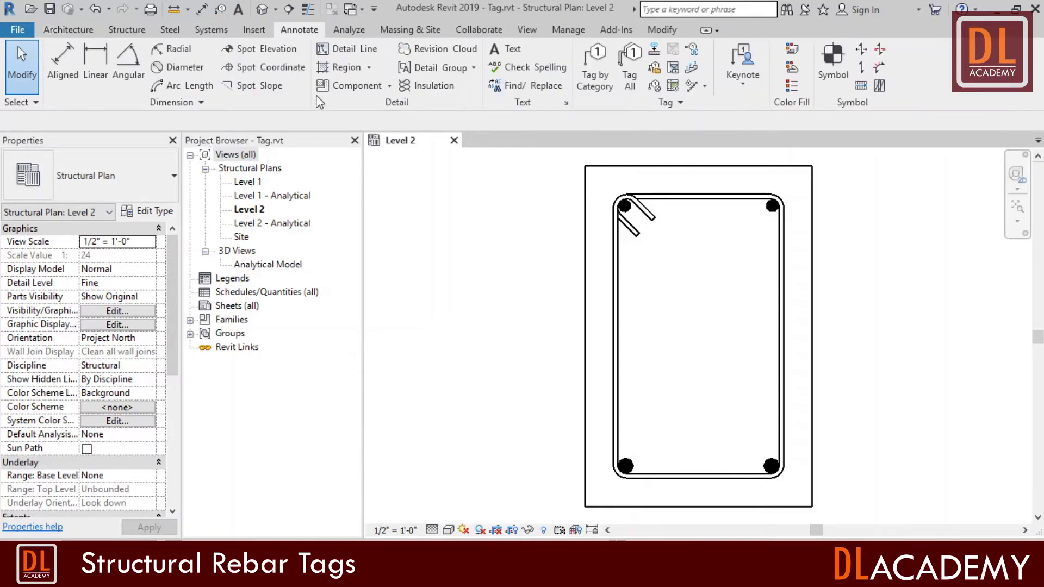
click(597, 87)
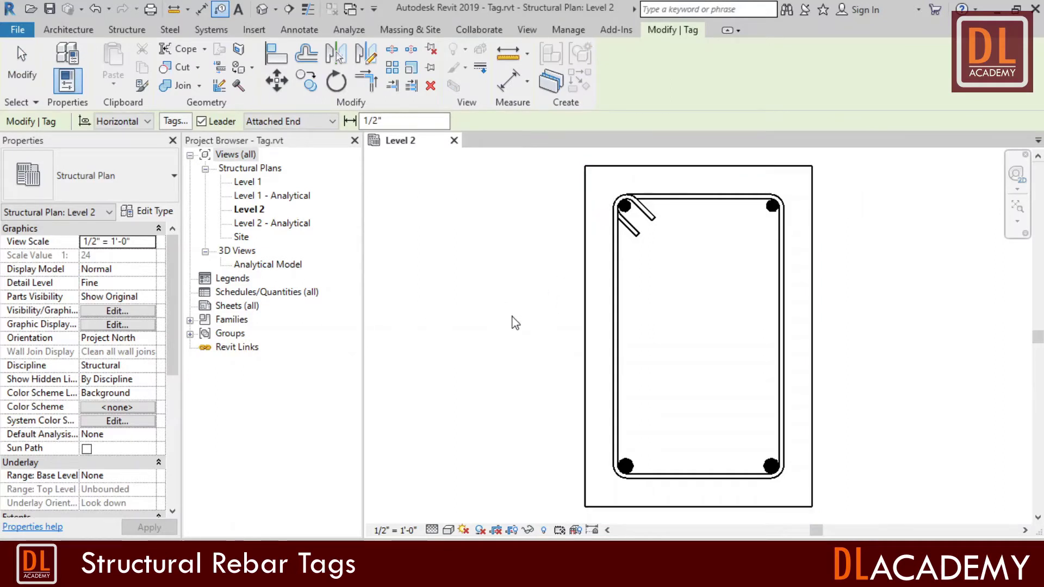
scroll(796, 342, down, 3)
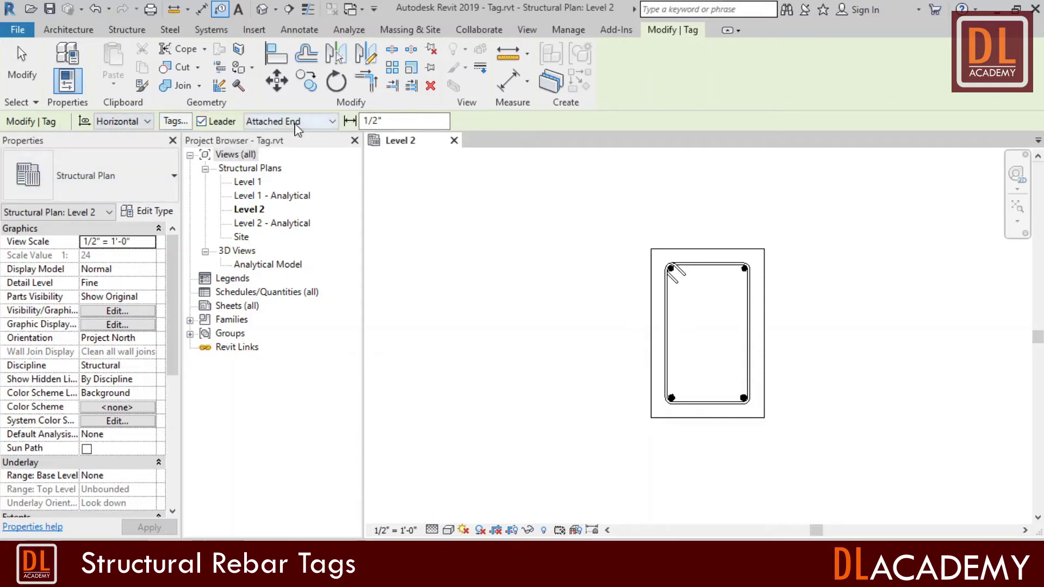
click(308, 126)
Set tag leaders to Free End and tag the stirrup R6 - 1 right of the column
click(300, 144)
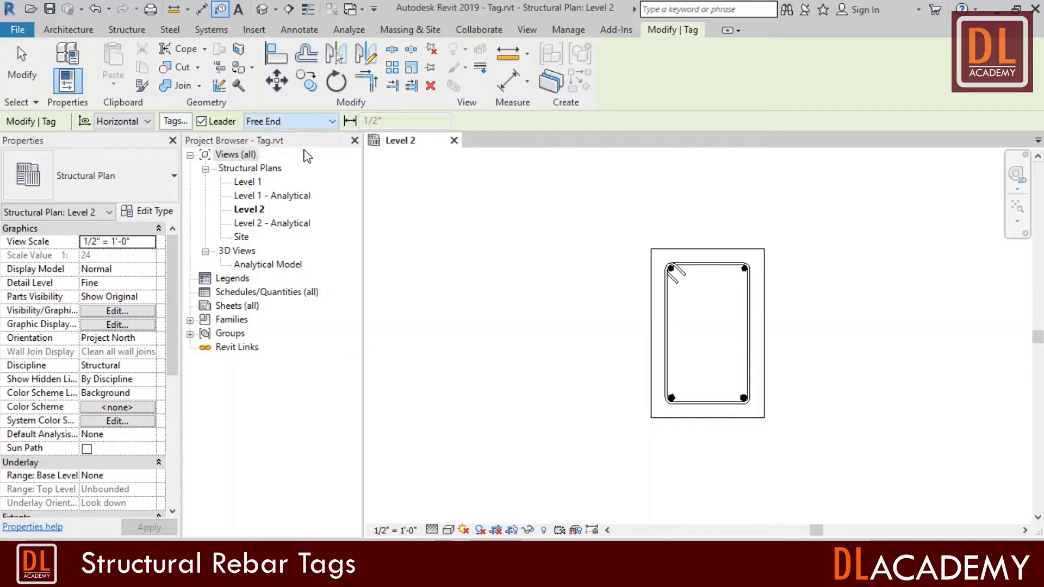
scroll(777, 348, up, 3)
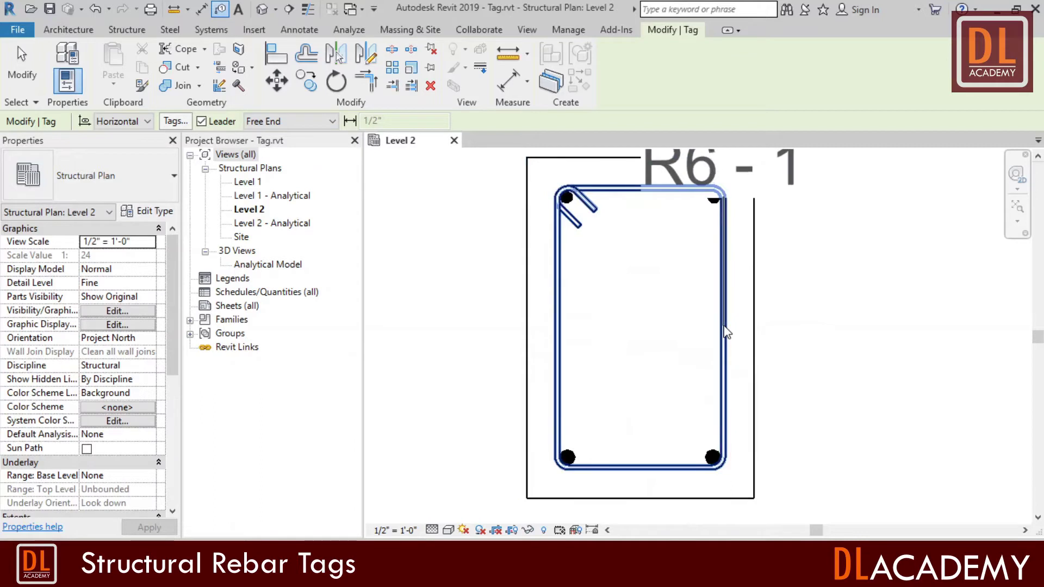
click(725, 331)
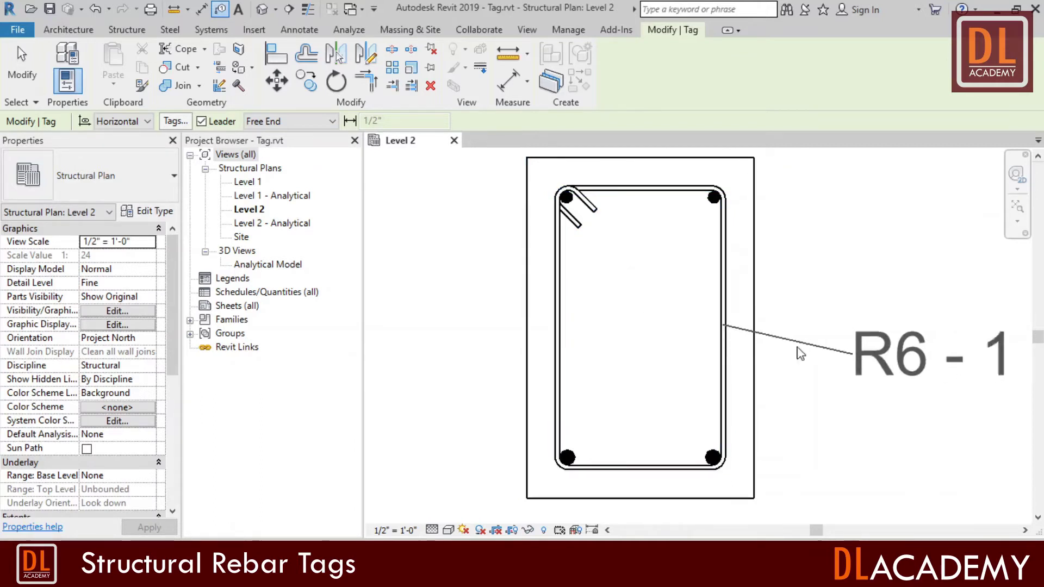
scroll(582, 332, down, 2)
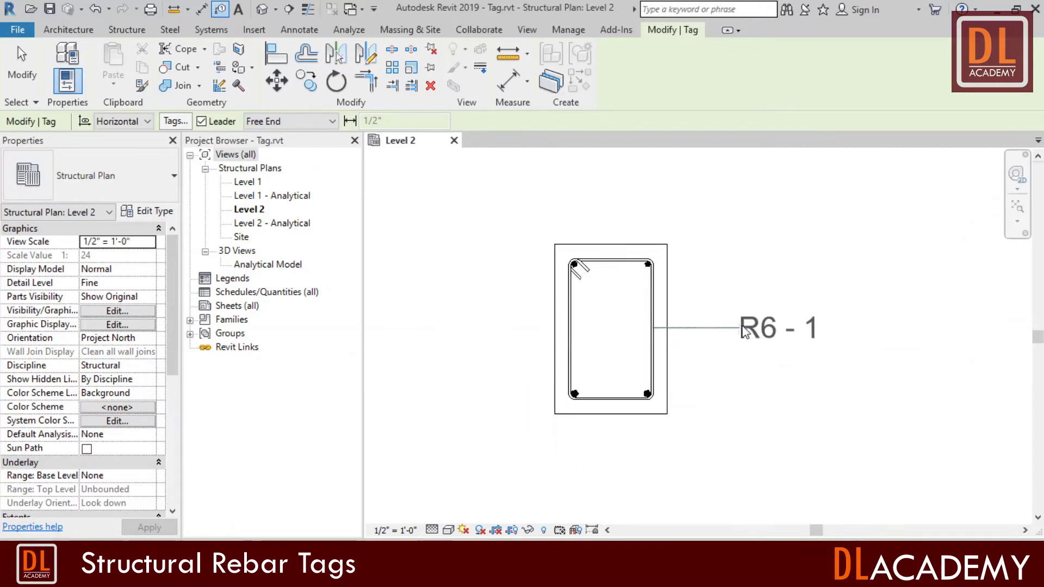
click(793, 332)
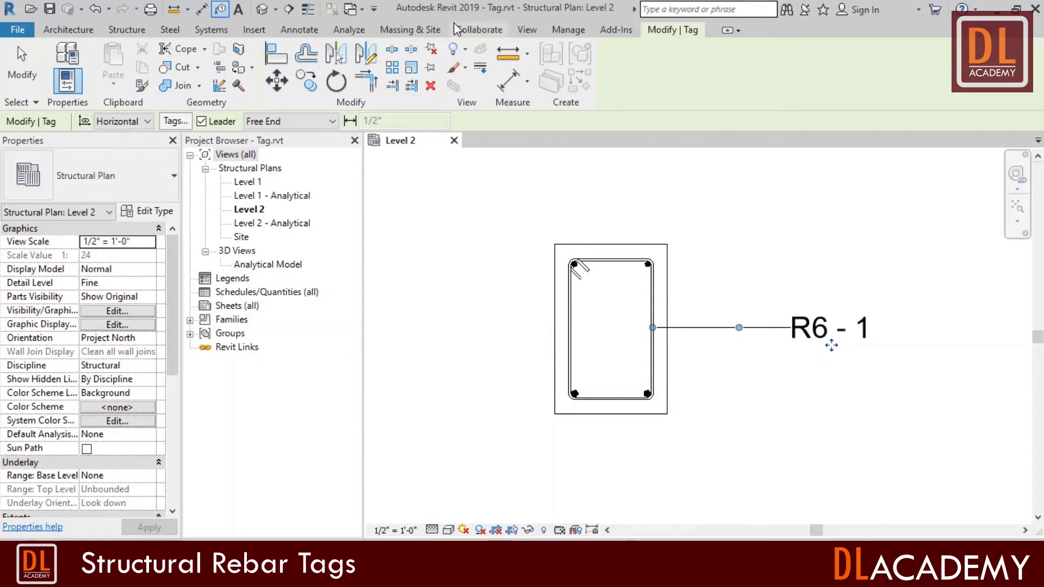
Tag the top-right and top-left corner bars with T16 - 2 tags
click(220, 9)
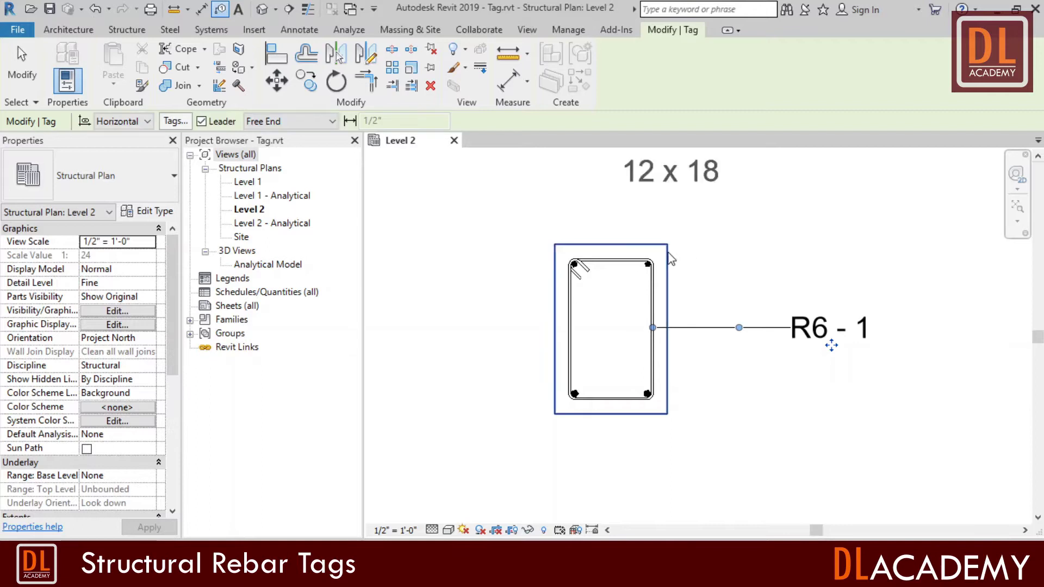
scroll(646, 253, up, 3)
scroll(648, 272, up, 2)
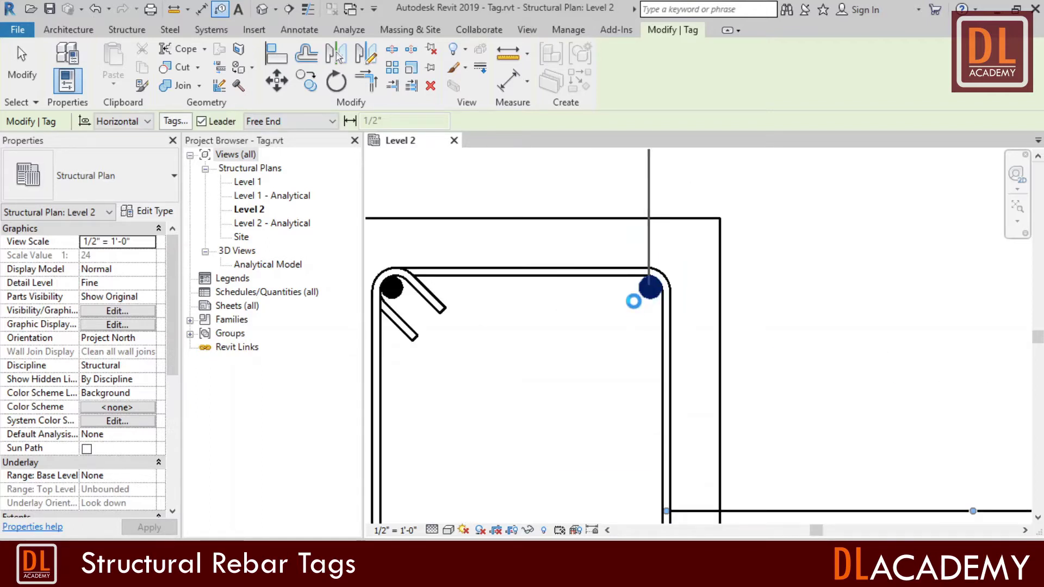
click(637, 306)
scroll(637, 305, down, 1)
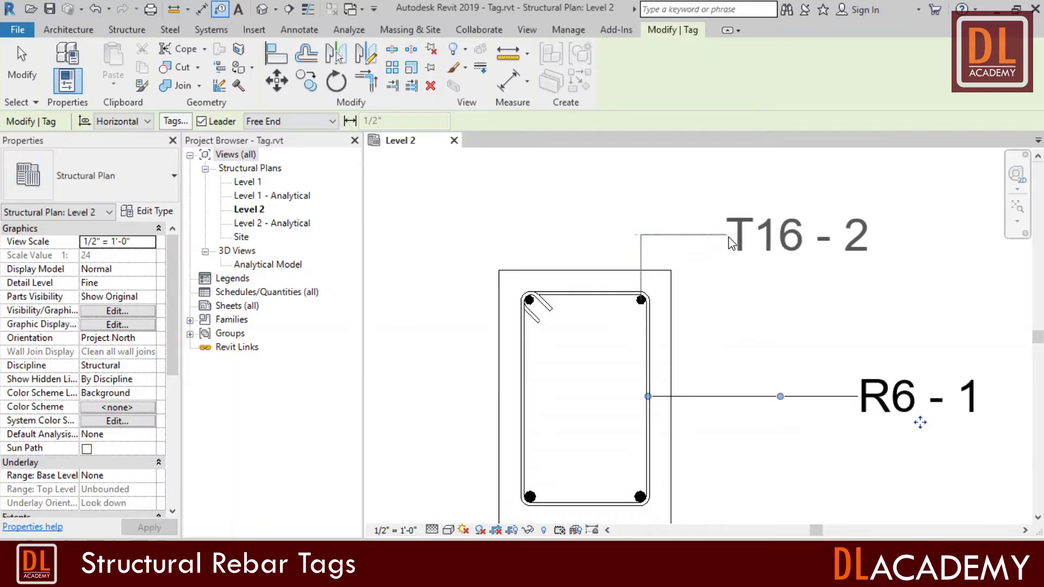
click(802, 263)
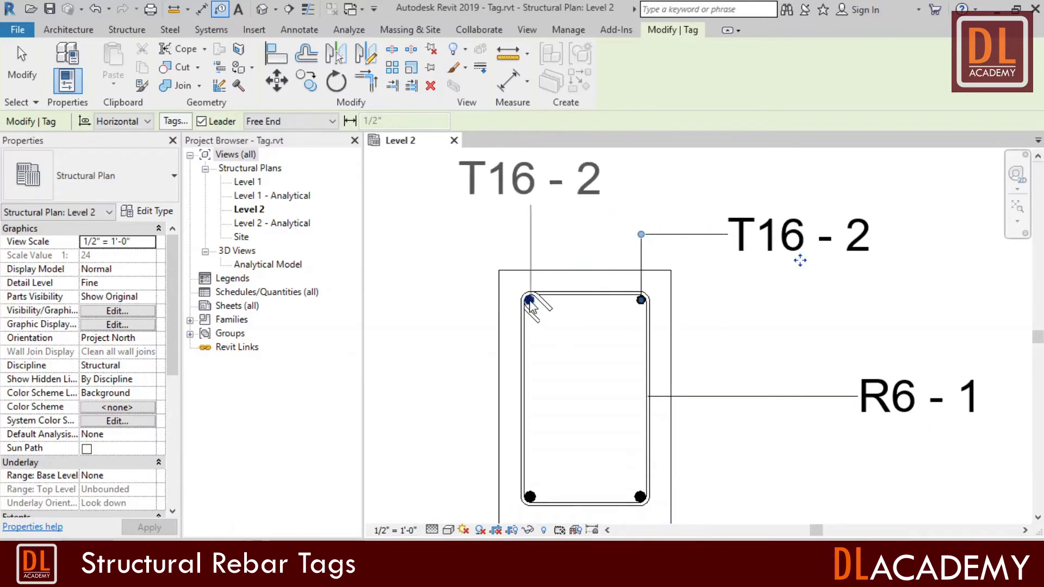
click(530, 300)
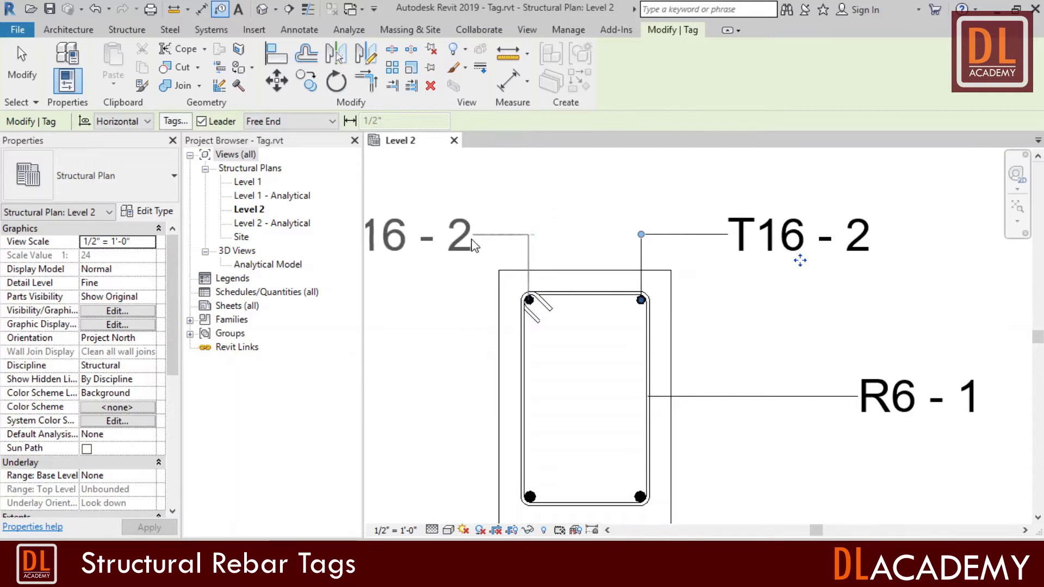
click(387, 262)
Tag the bottom corner bar with a T20 - 3 tag below the column
scroll(701, 245, down, 1)
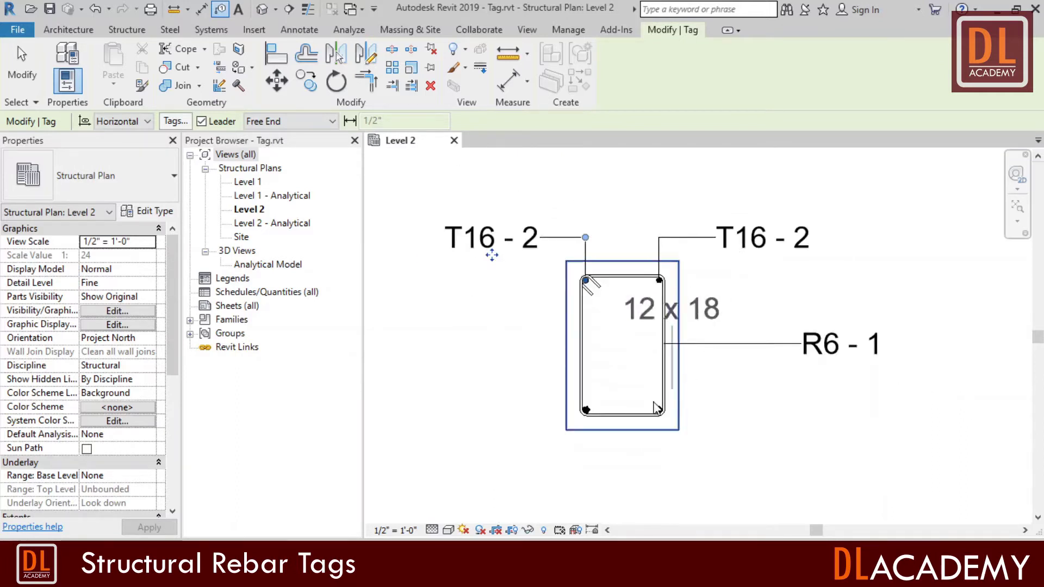
scroll(585, 409, up, 3)
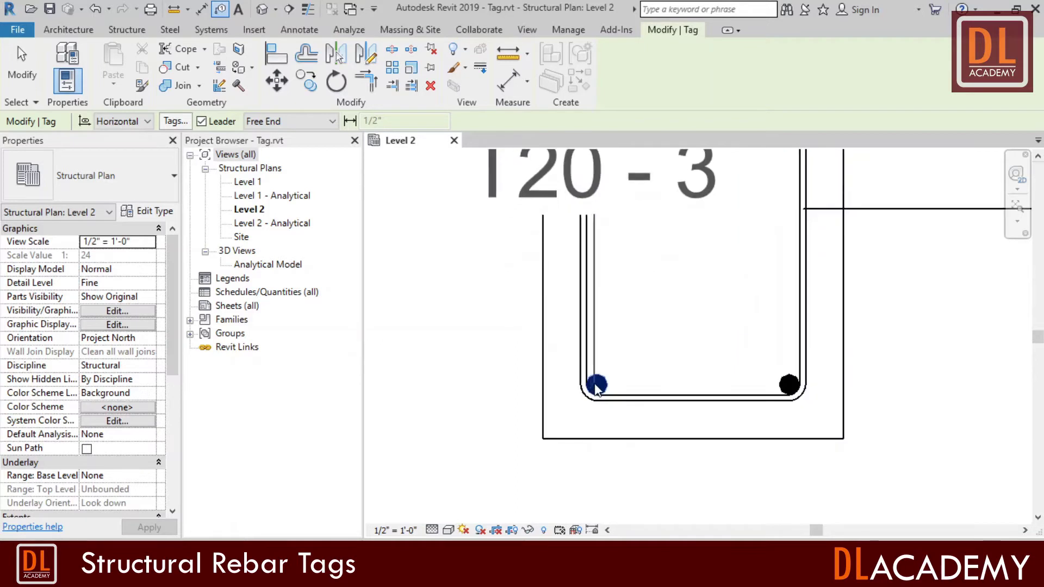
click(594, 387)
scroll(603, 380, down, 1)
scroll(605, 384, down, 1)
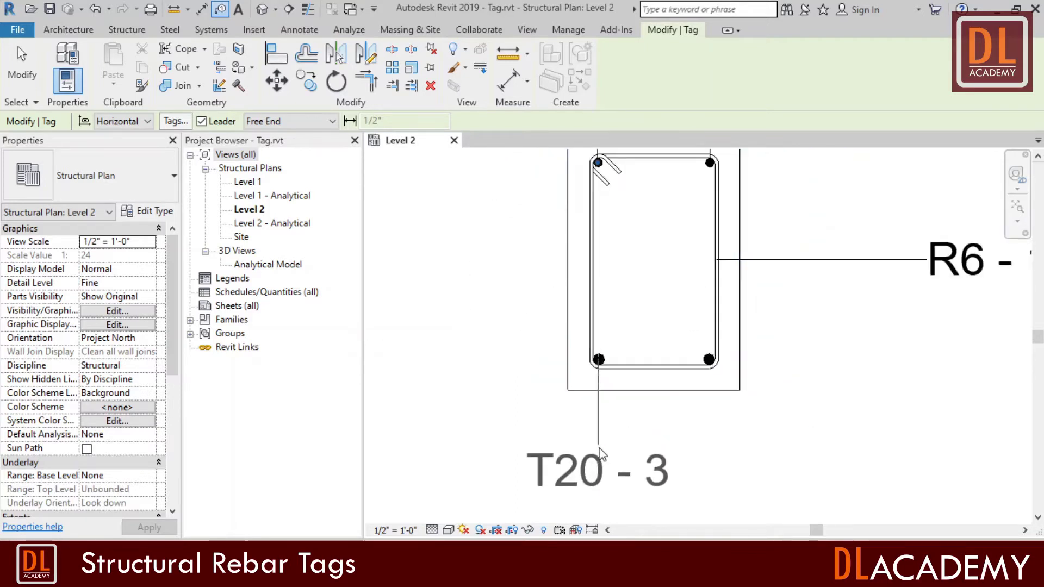
scroll(604, 460, down, 1)
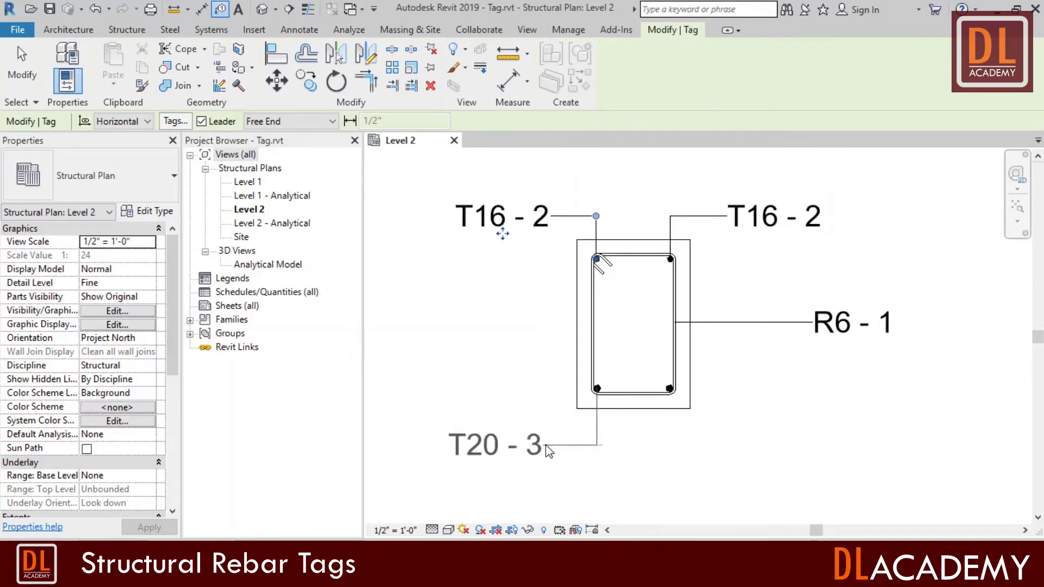
scroll(710, 445, up, 1)
scroll(693, 427, up, 1)
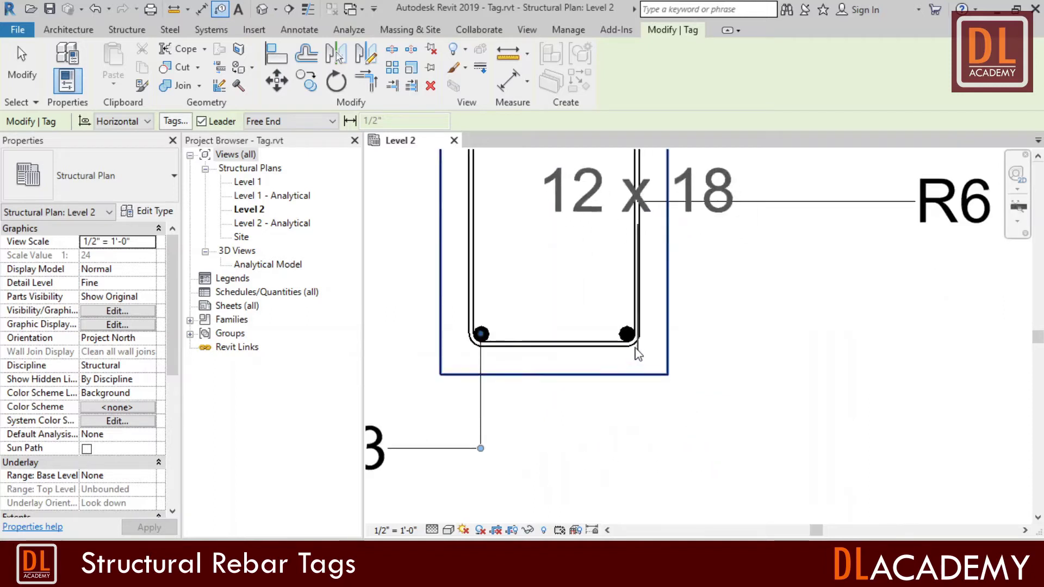
scroll(632, 381, down, 1)
scroll(631, 376, down, 1)
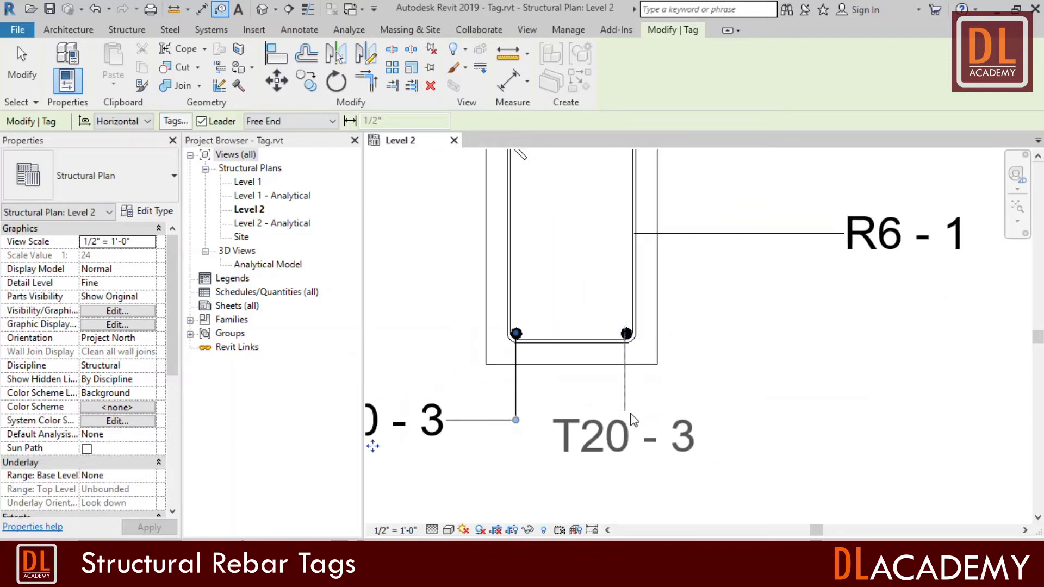
click(714, 427)
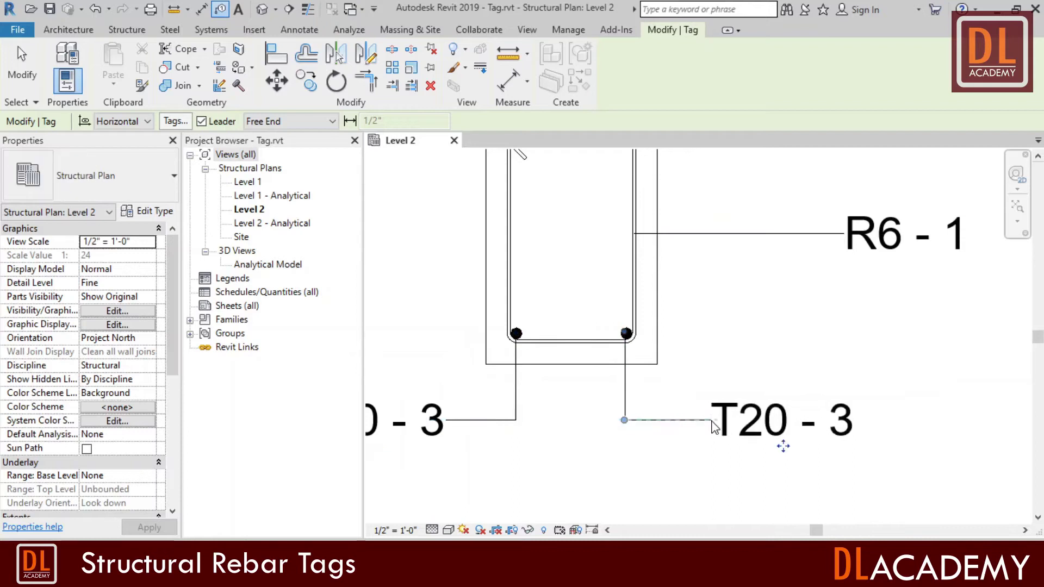
scroll(698, 465, down, 2)
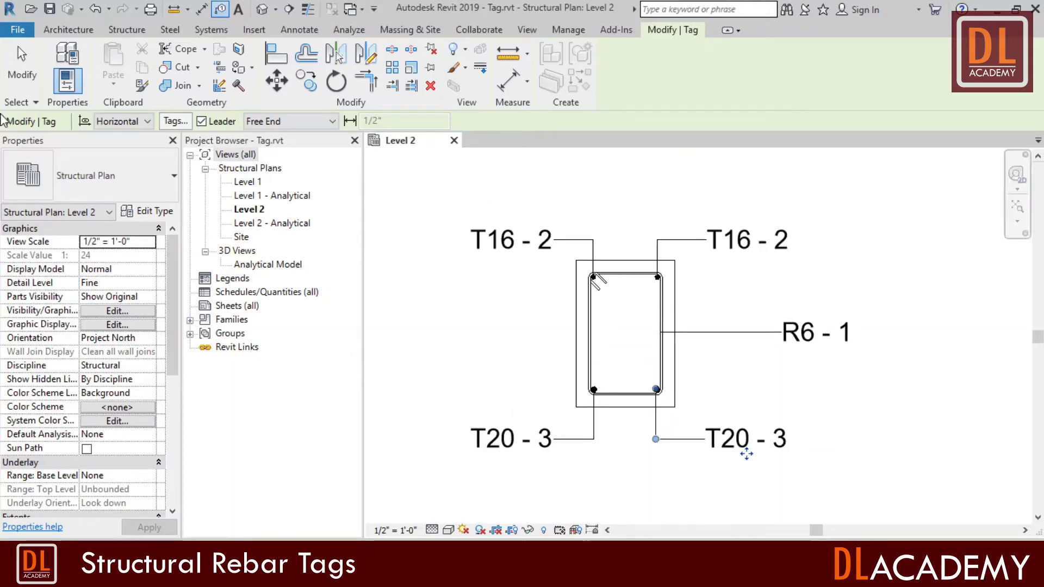
Exit tagging and select the stirrup to check its 31 bars at 0' 4" spacing
key(Escape)
click(807, 336)
click(910, 464)
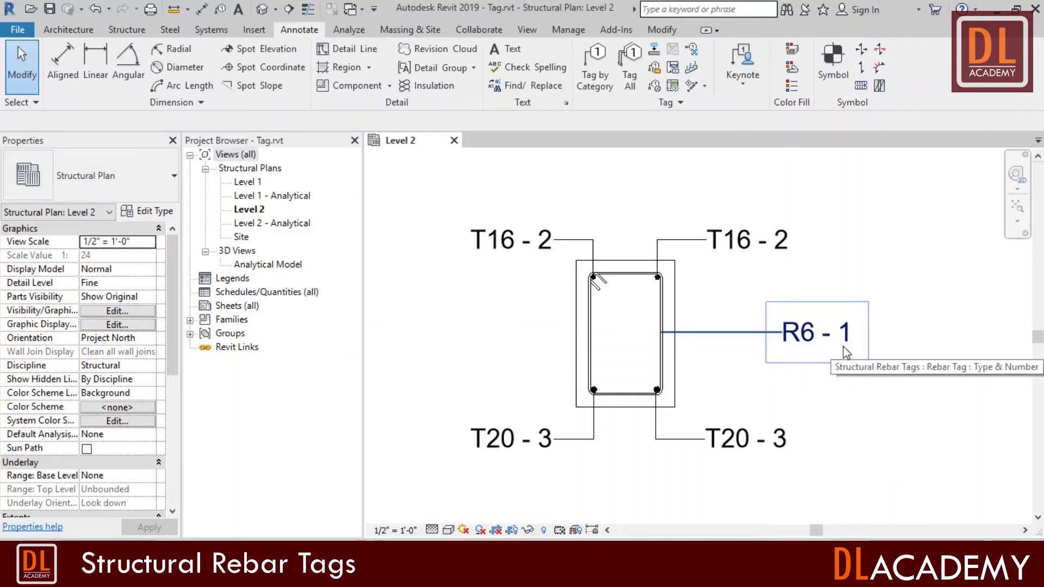
click(594, 364)
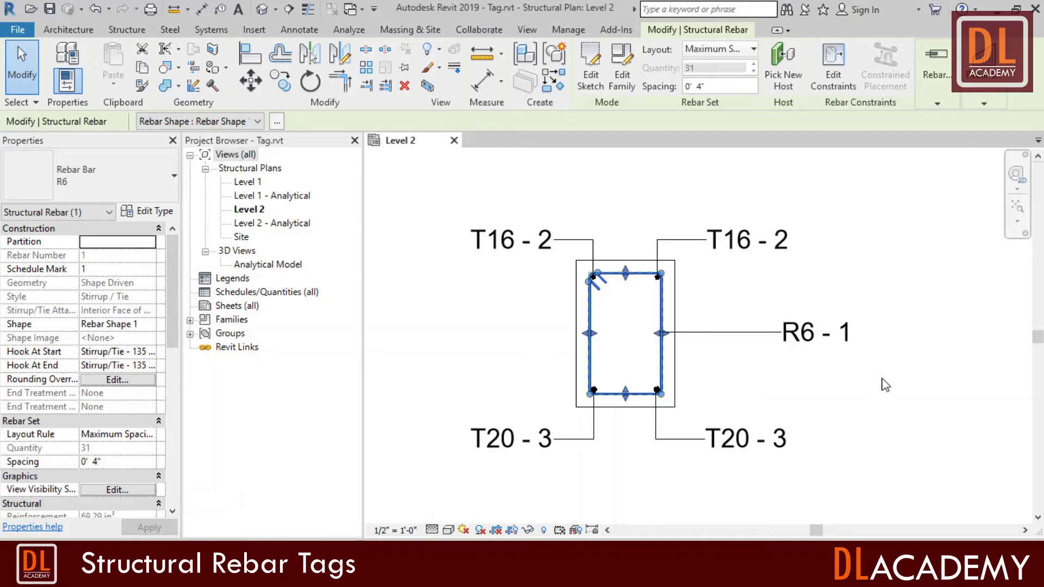
Select the R6 - 1 tag and try the Type Spacing & Number and Quantity Type & Number types
click(822, 342)
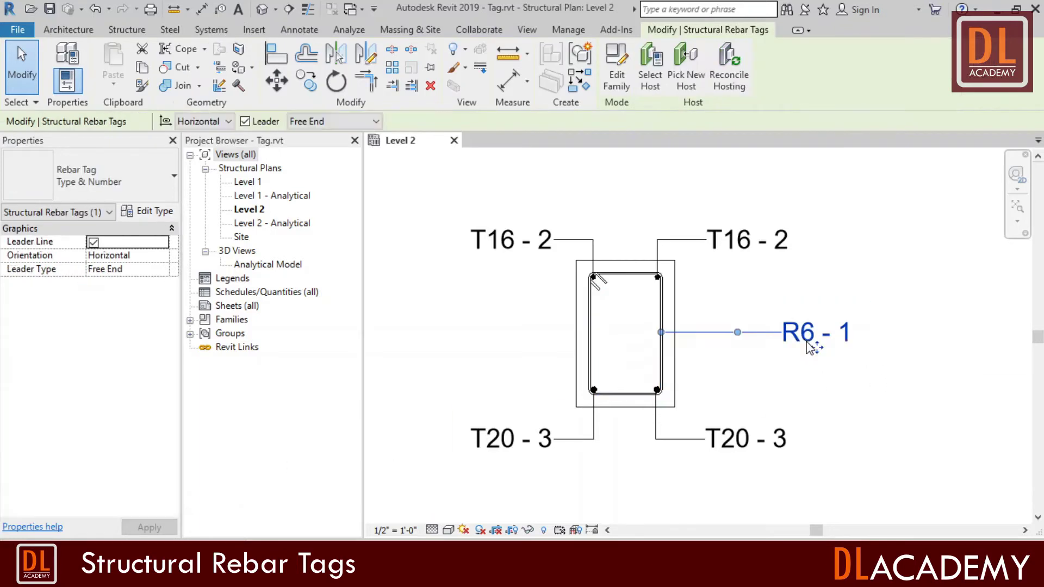
click(160, 185)
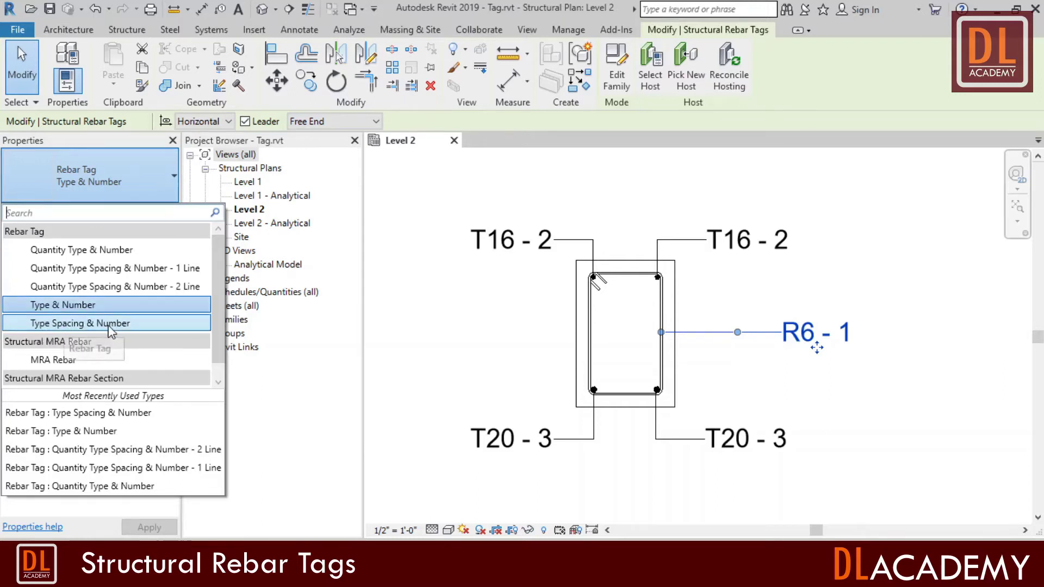
click(63, 324)
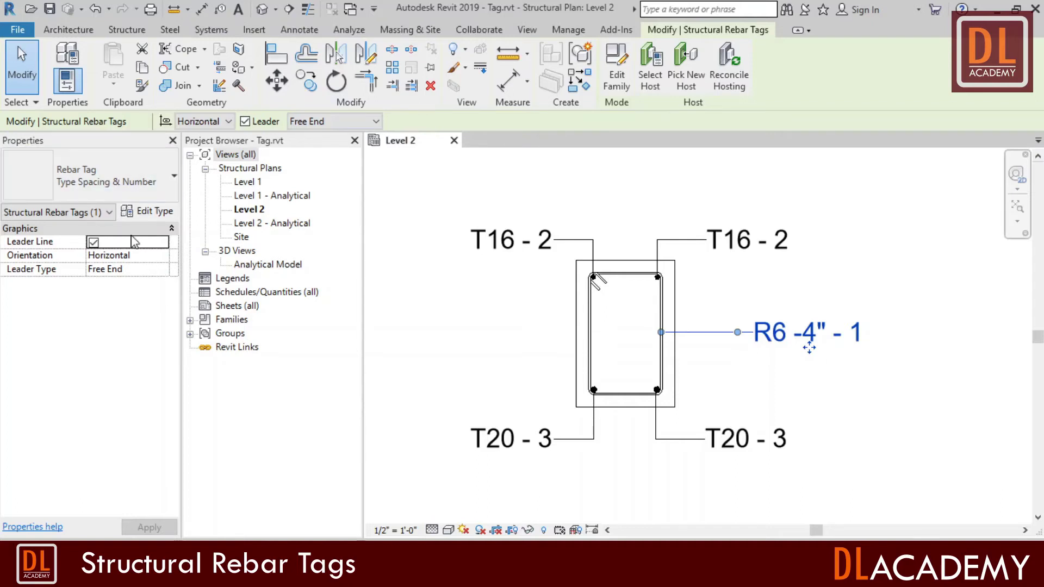
click(103, 181)
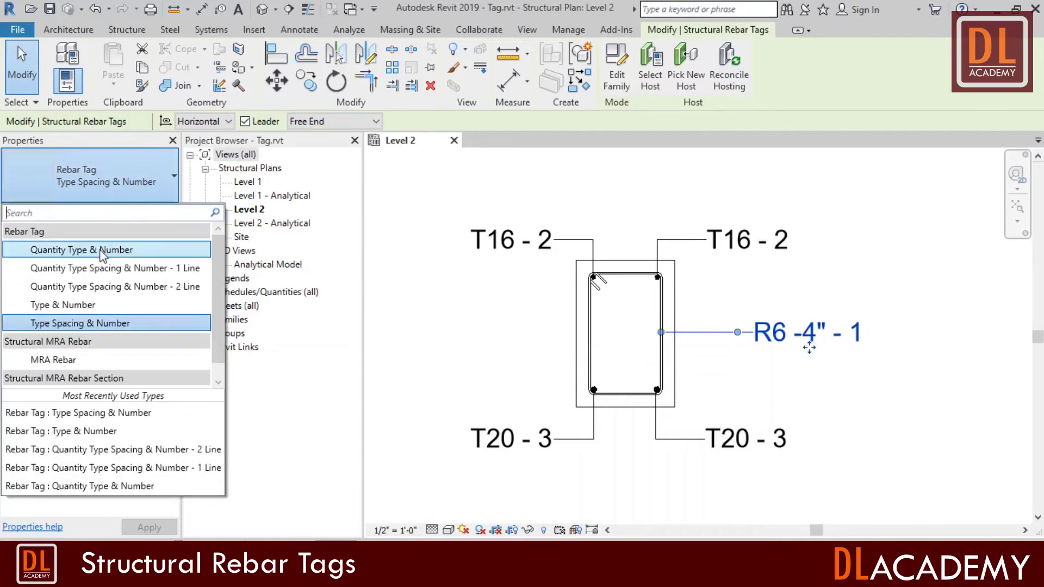
click(102, 254)
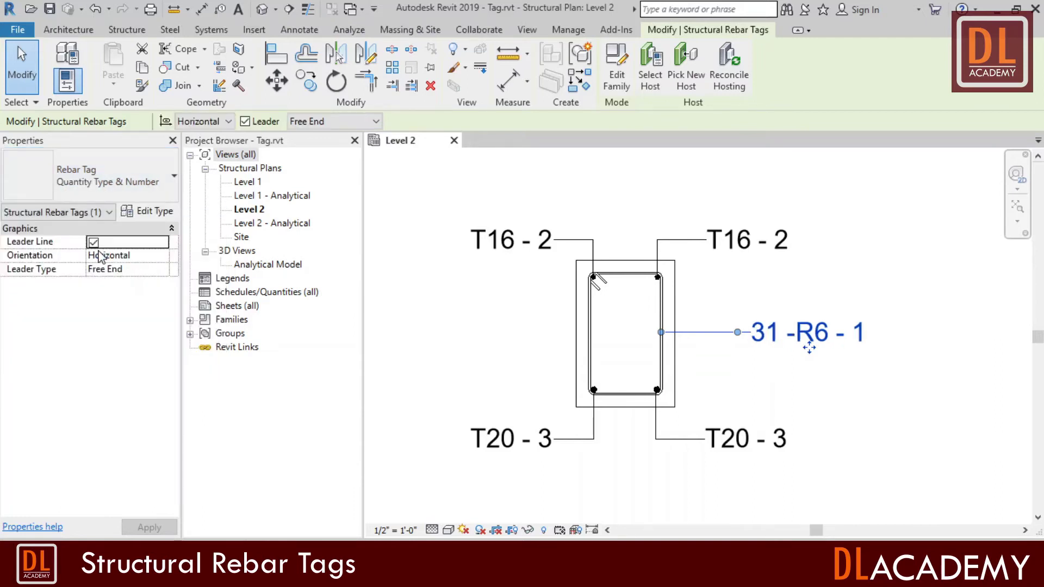
Compare the 1 Line, 2 Line and Type & Number types, settling on Quantity Type Spacing & Number - 1 Line
click(130, 182)
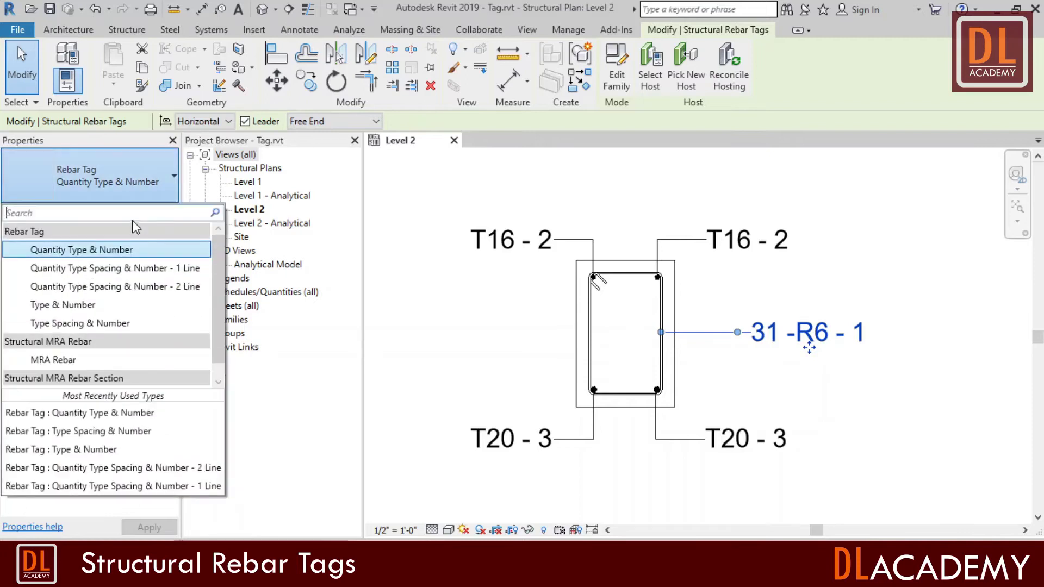
click(135, 269)
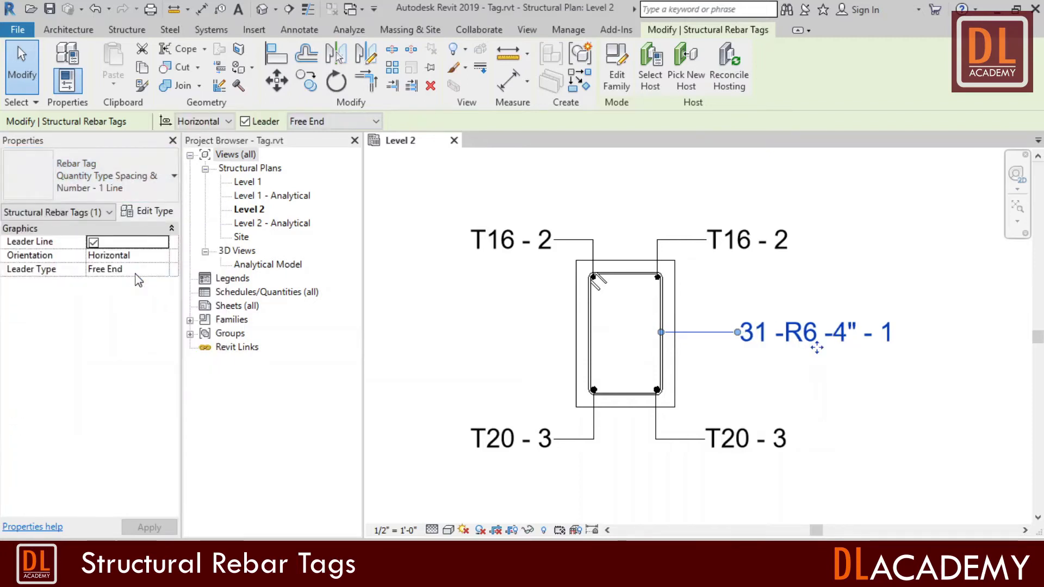
click(124, 189)
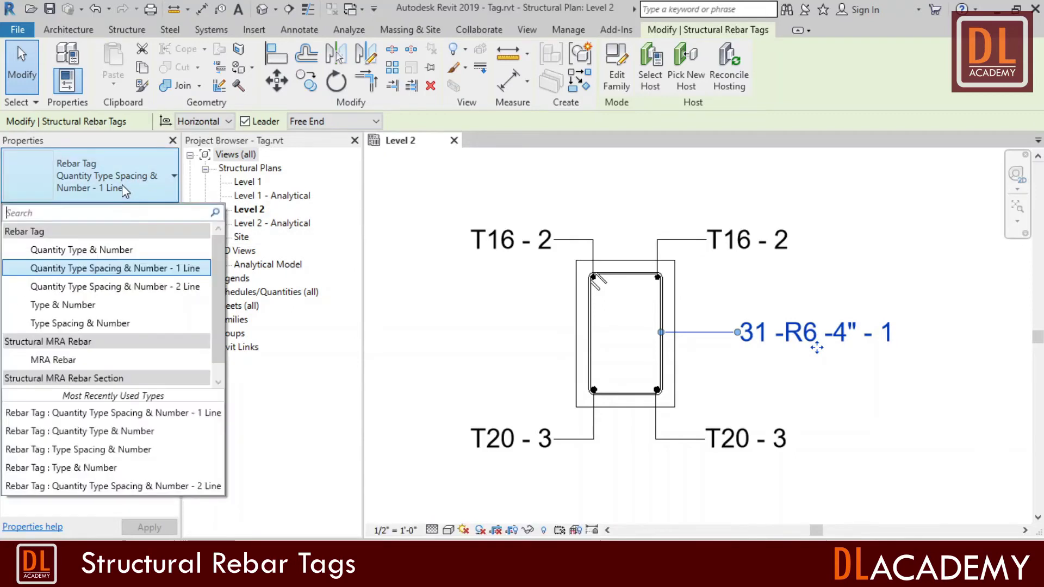
click(174, 287)
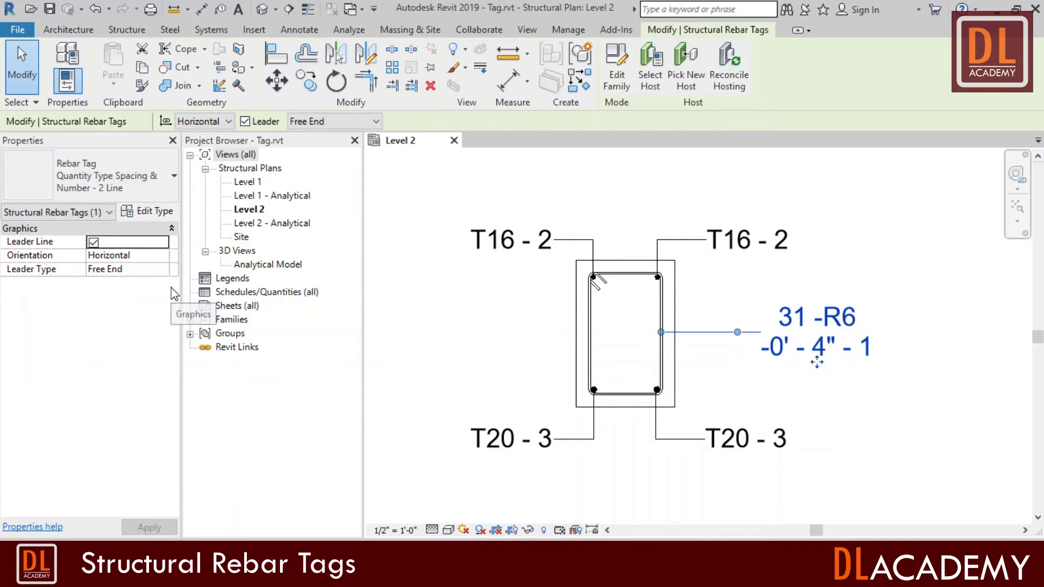
click(118, 193)
click(115, 158)
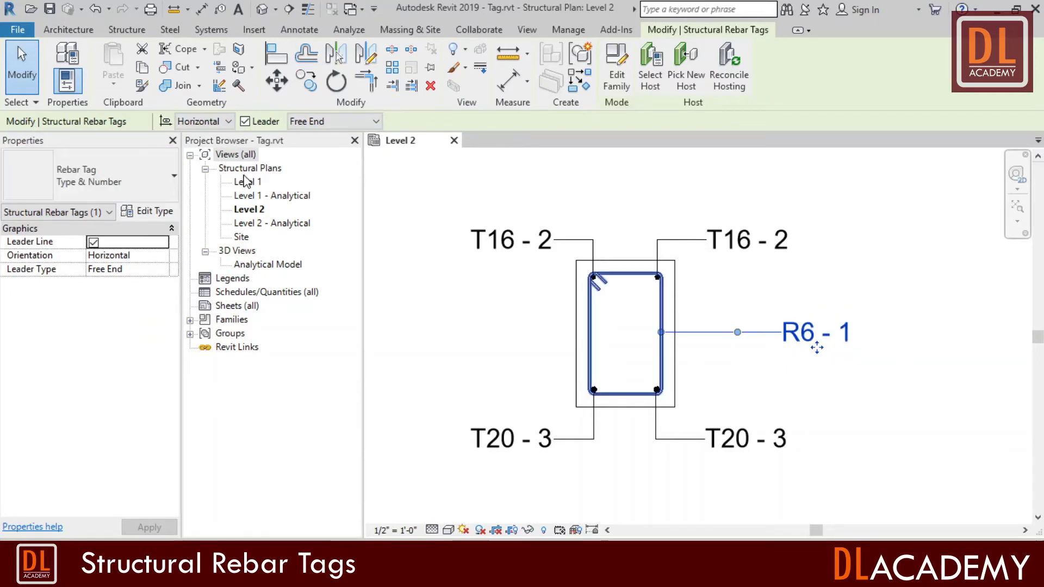
click(111, 173)
click(163, 266)
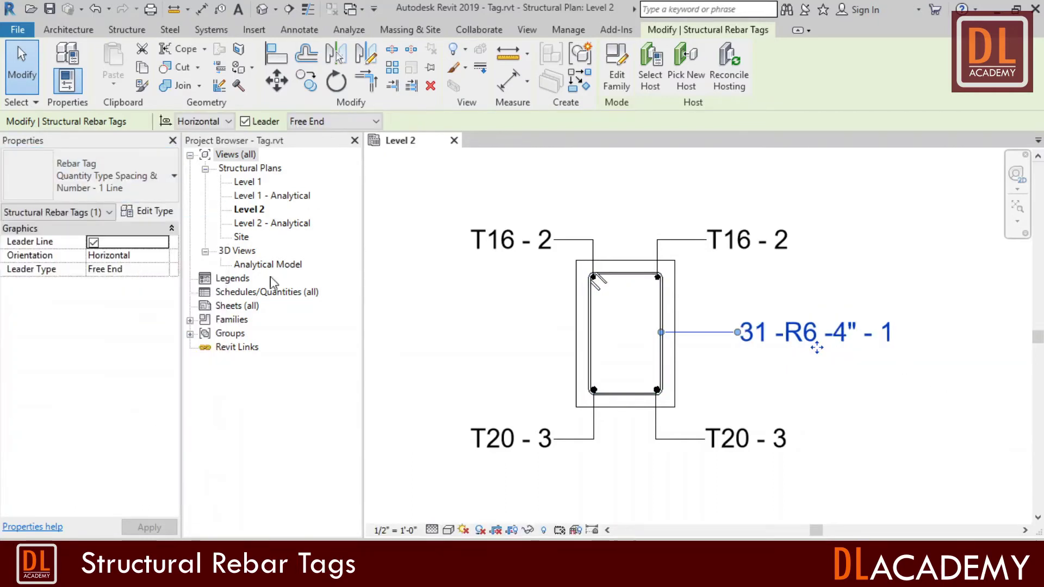
click(948, 416)
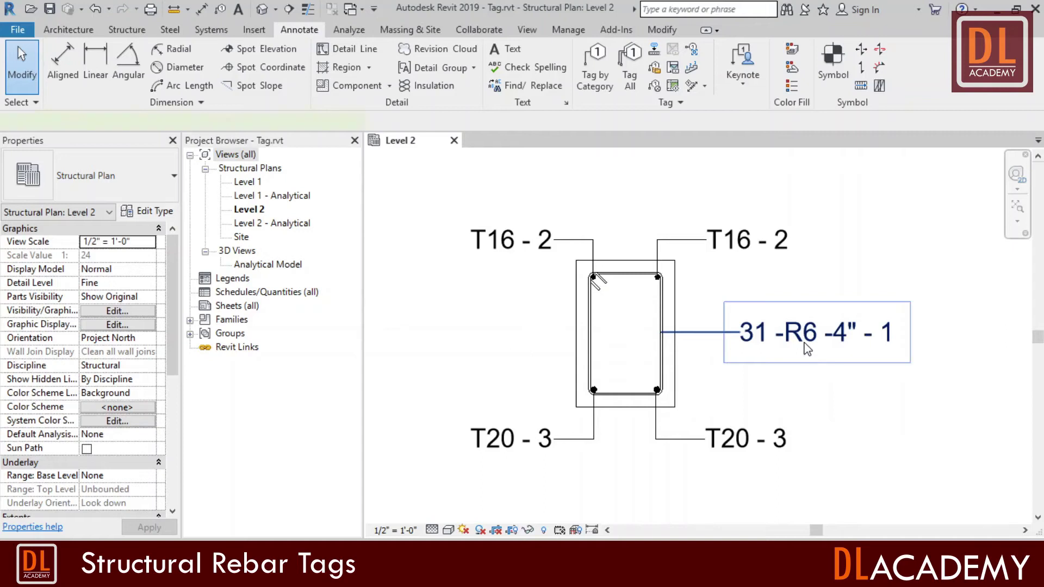
click(807, 348)
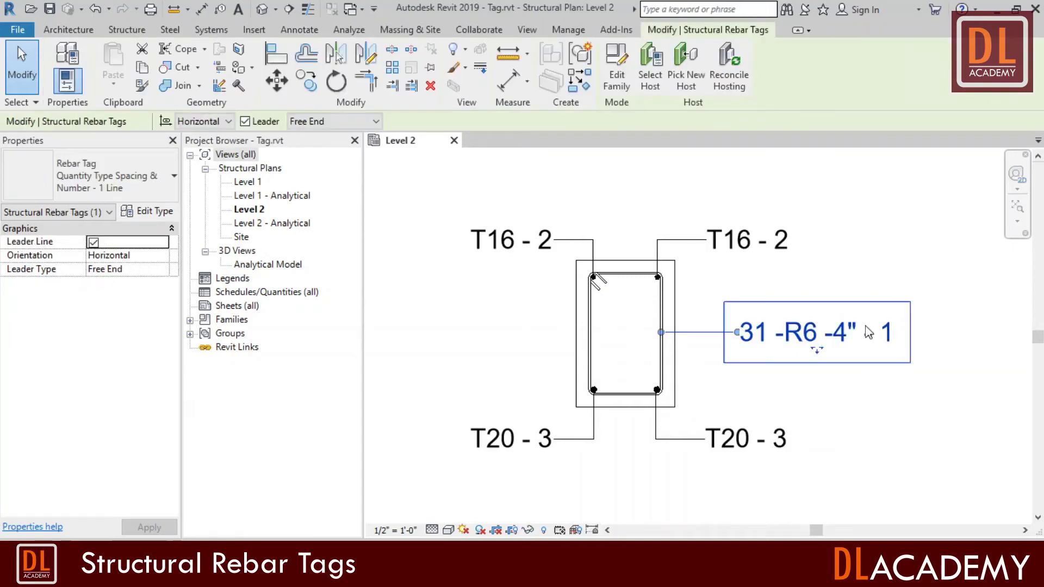
Open Rebar Tag.rfa in the Family Editor and select the one-line Quantity Type Spacing label
click(625, 86)
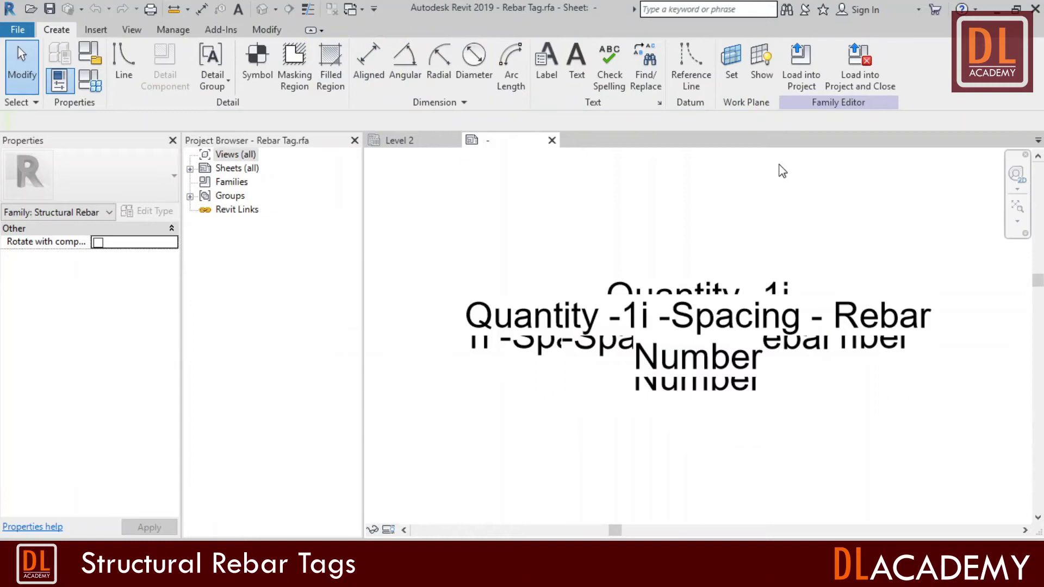
drag(743, 491, 603, 208)
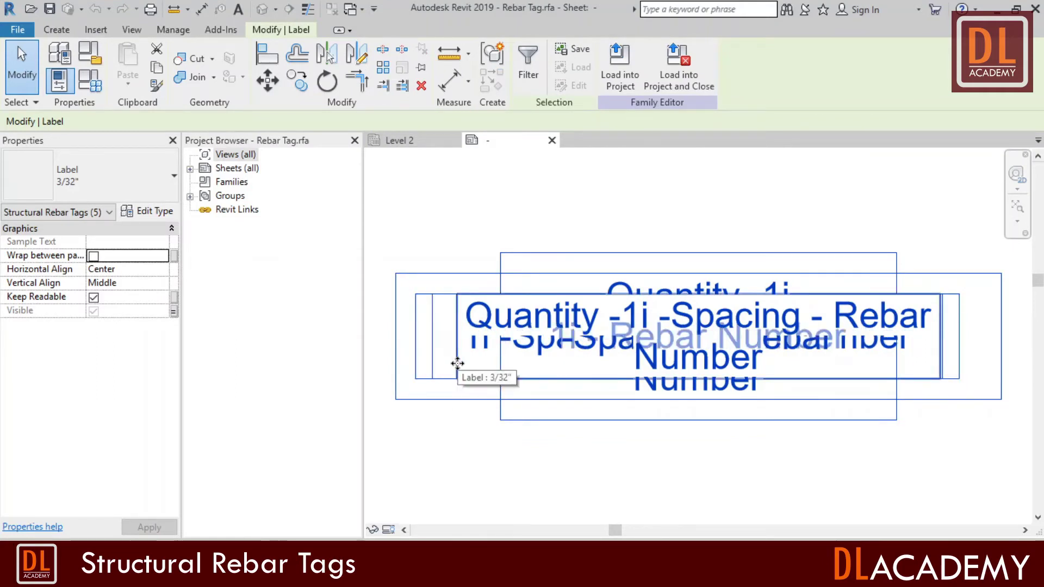
click(408, 419)
click(406, 399)
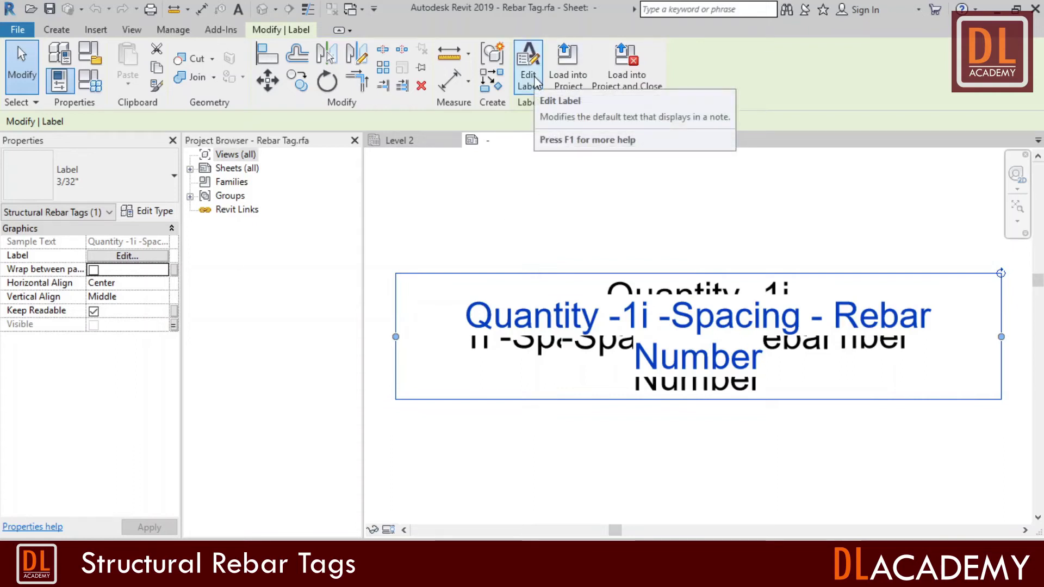
Remove the dash prefix before Type Name and give Spacing an @ prefix in the label
click(154, 256)
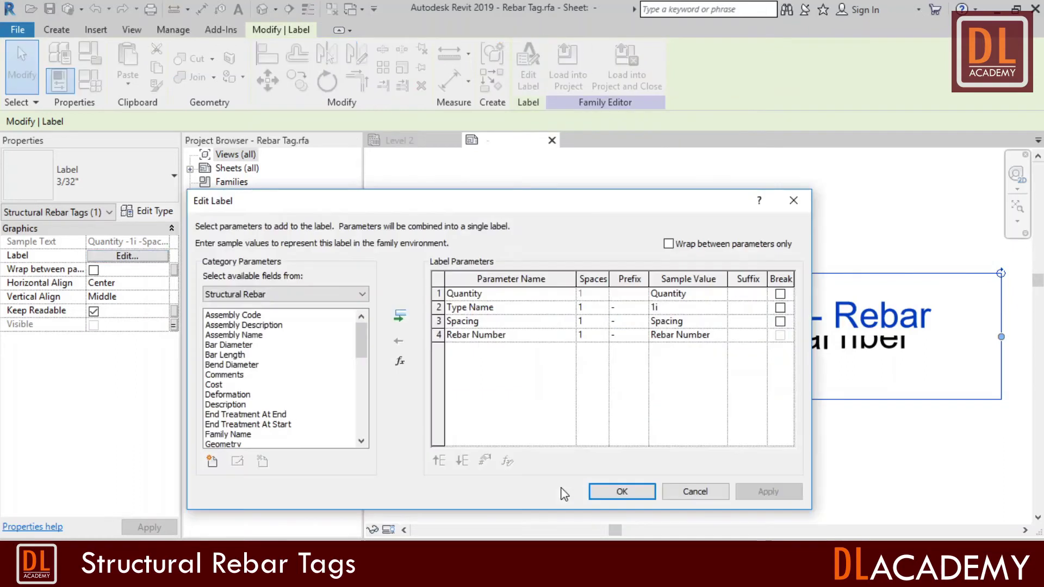
drag(480, 205, 533, 136)
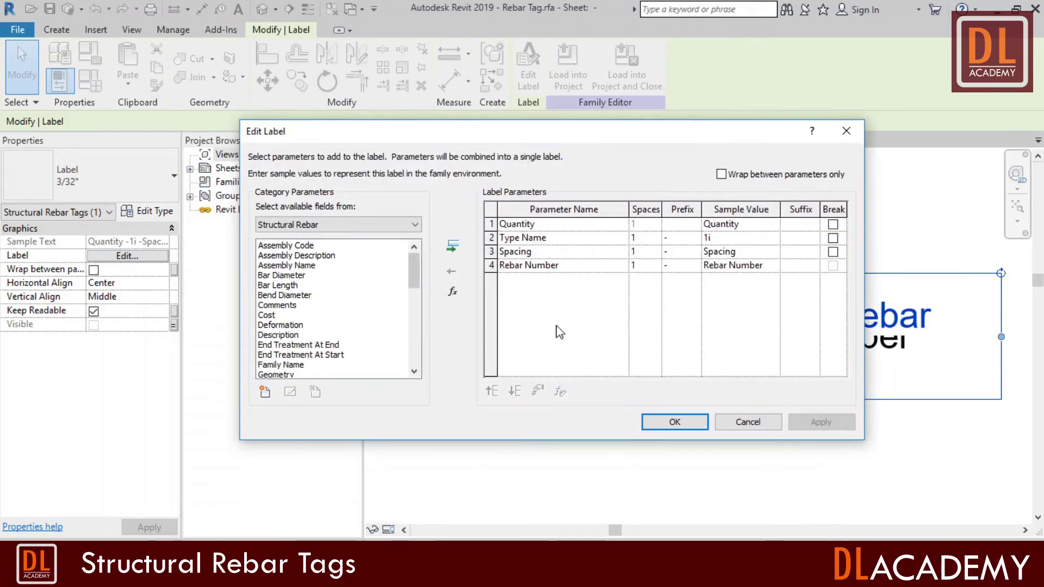
drag(540, 131, 449, 12)
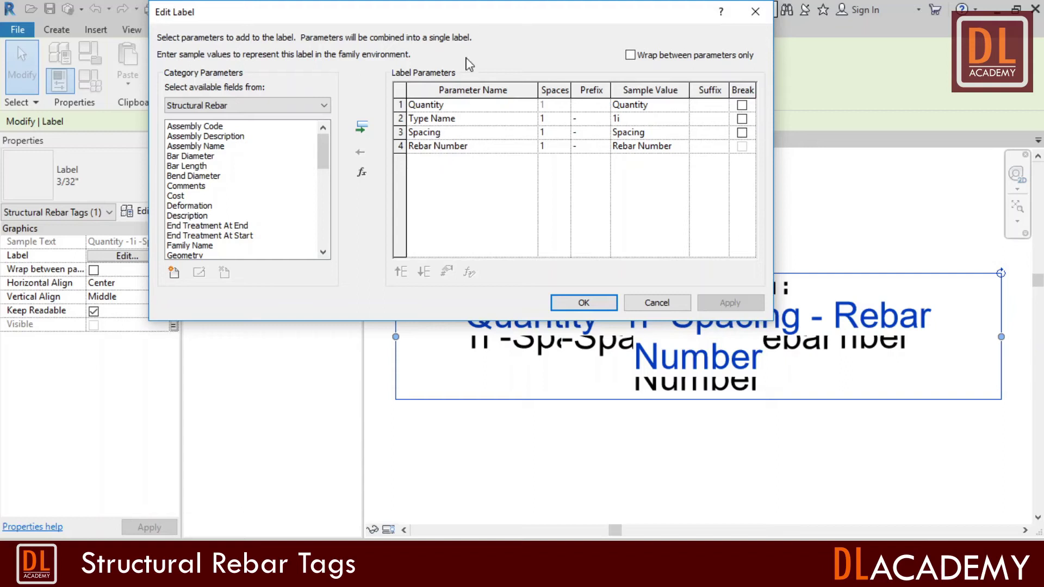
drag(474, 15, 318, 165)
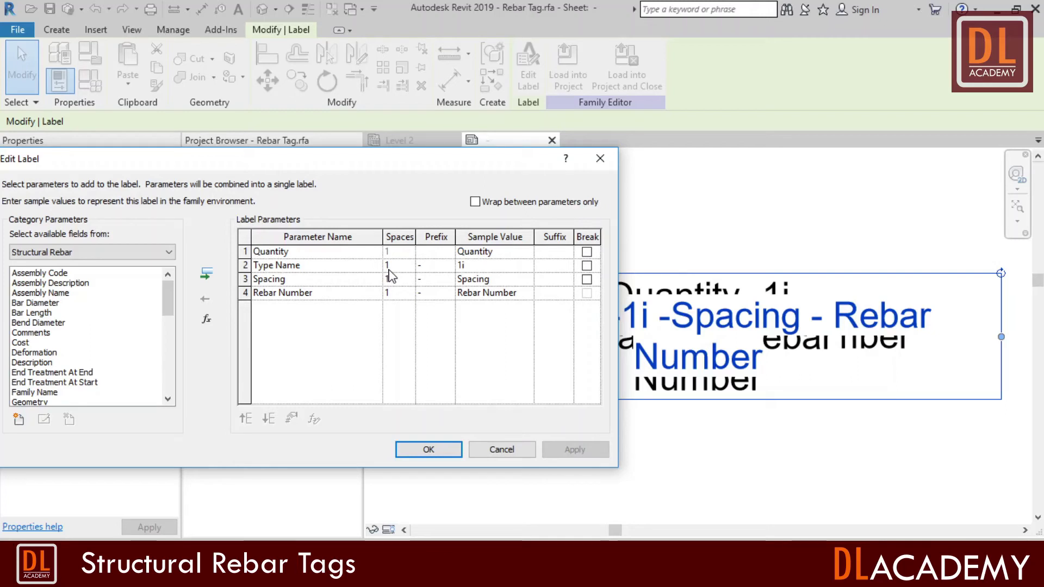
click(419, 266)
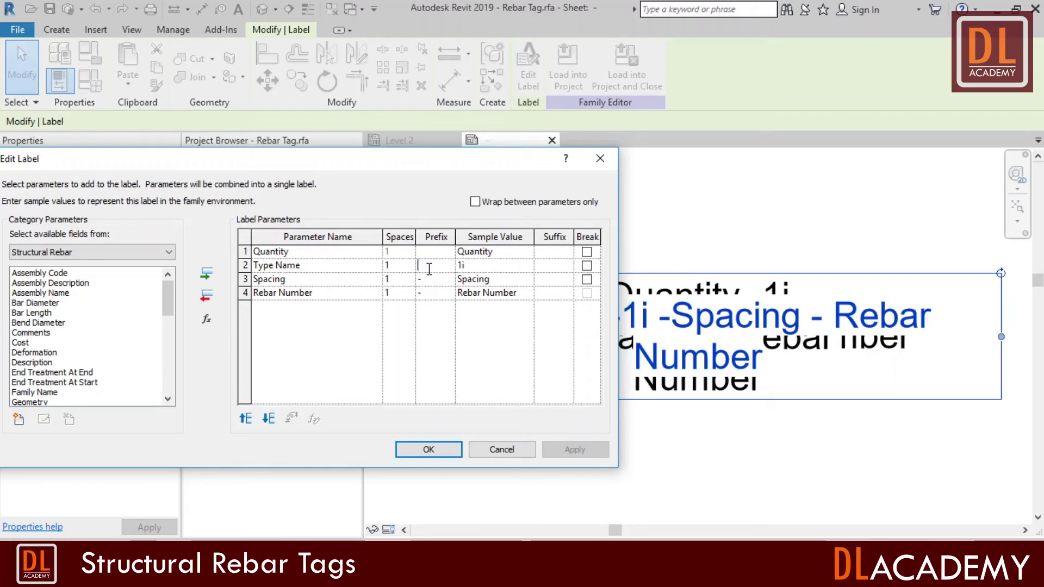
click(428, 281)
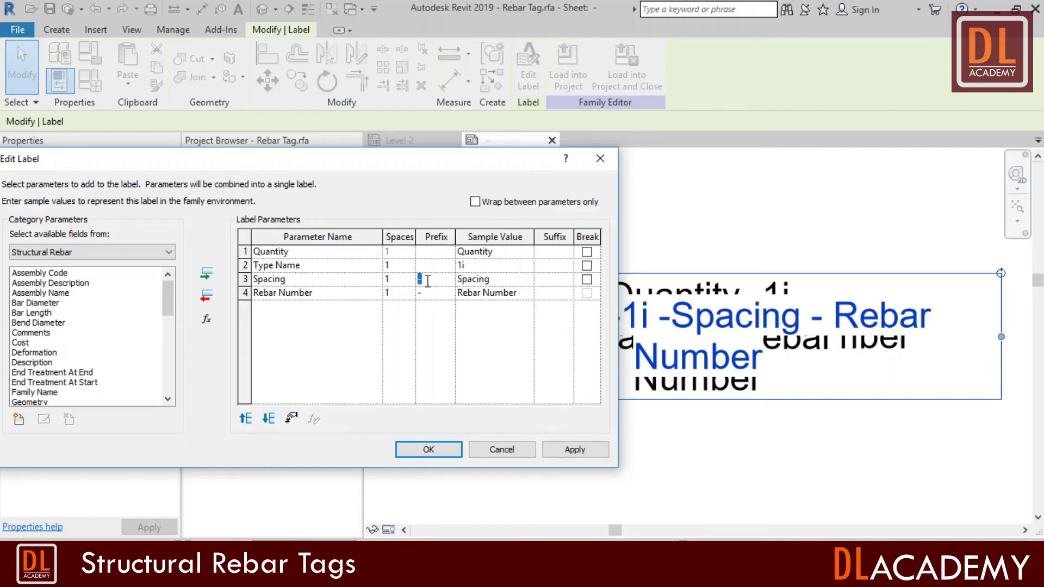
text(@)
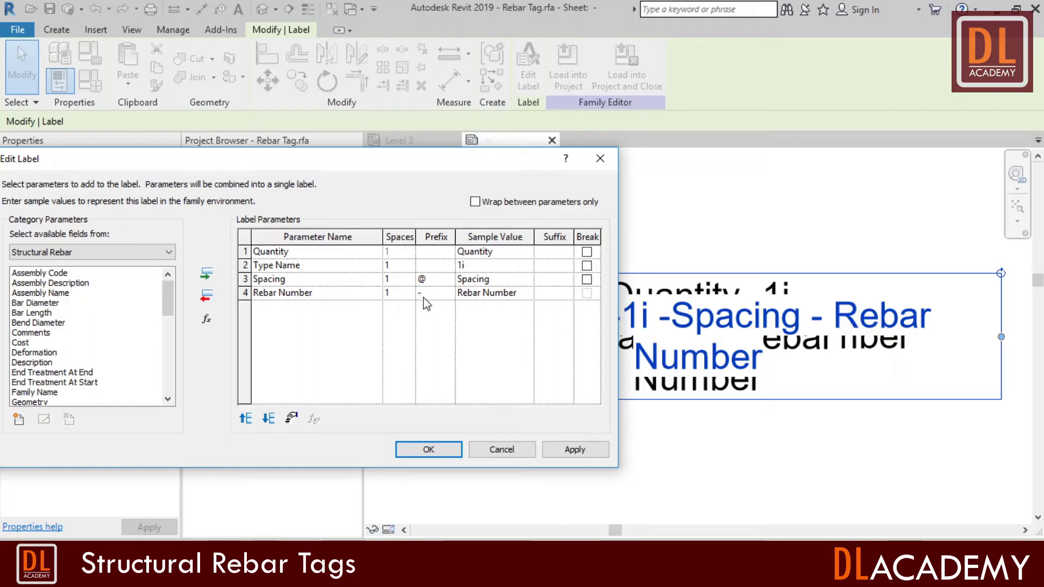
click(572, 454)
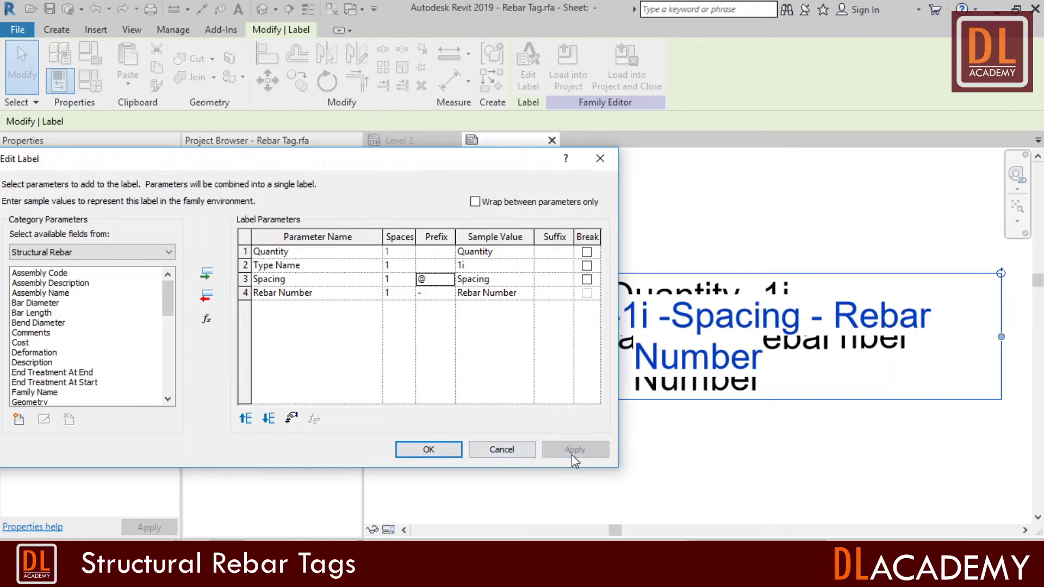
click(432, 451)
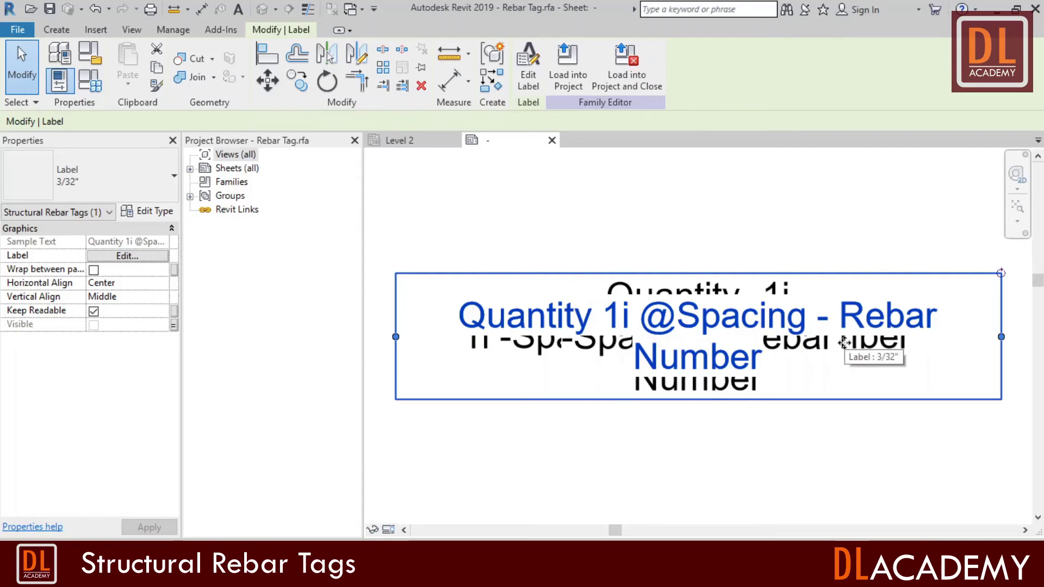
Give the Type Spacing & Number label's Spacing parameter an @ prefix
click(675, 477)
drag(675, 477, 585, 245)
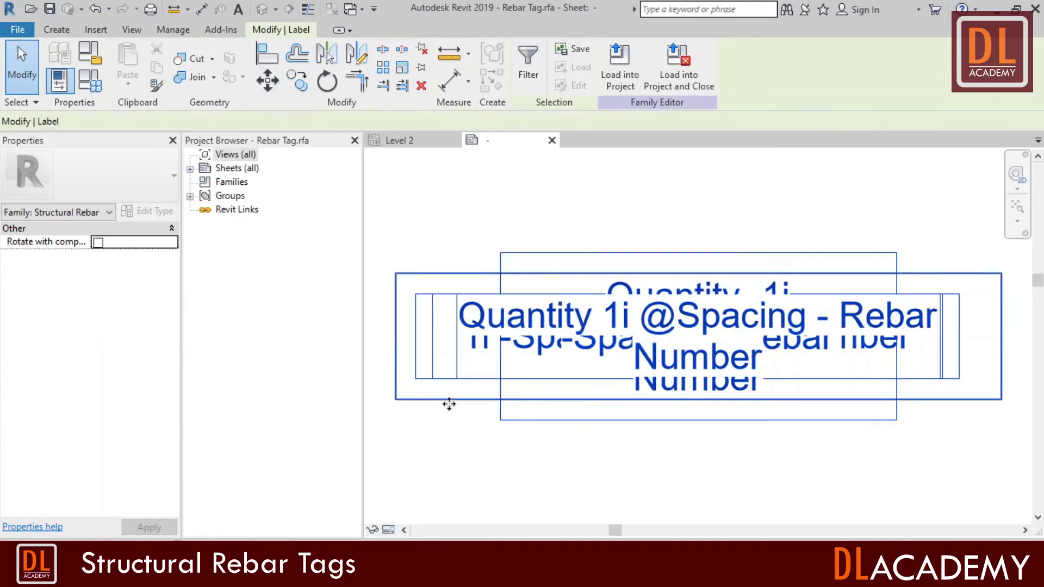
click(419, 381)
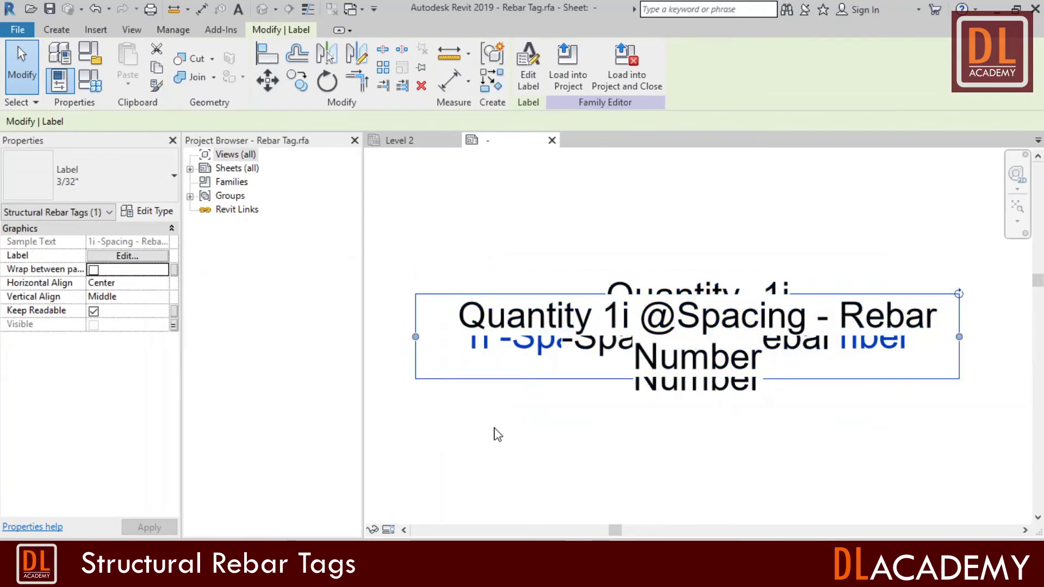
click(148, 257)
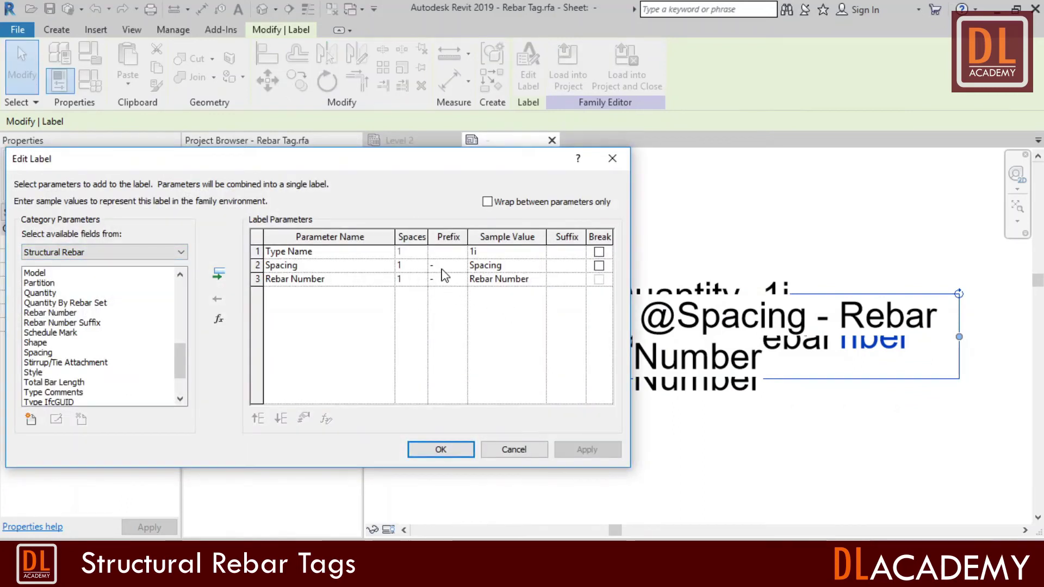
click(443, 267)
text(@)
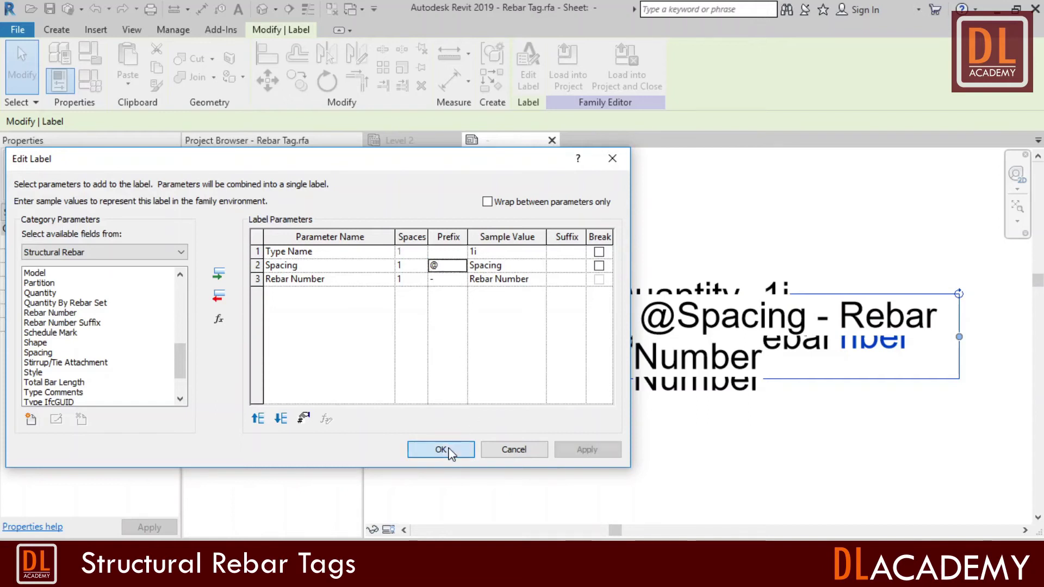
click(441, 449)
Remove the dash before Type Name in the Quantity Type & Number label
drag(608, 464, 533, 359)
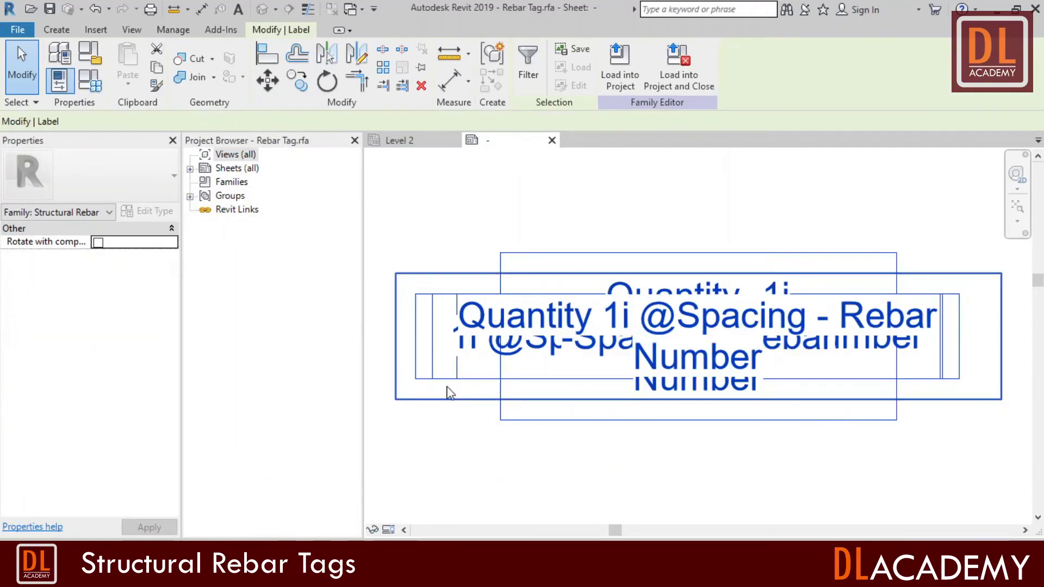
drag(520, 401, 518, 400)
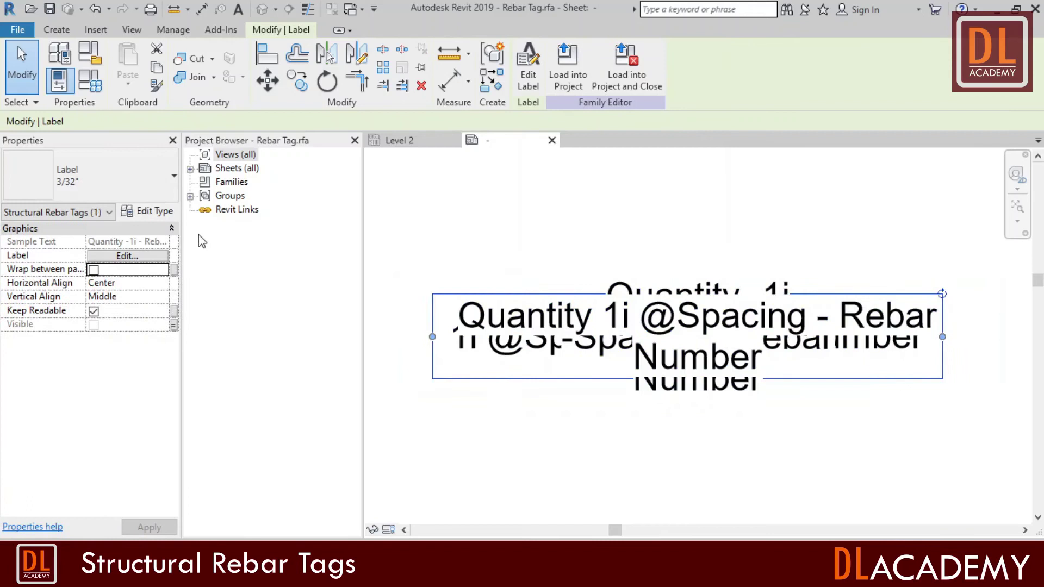
click(133, 256)
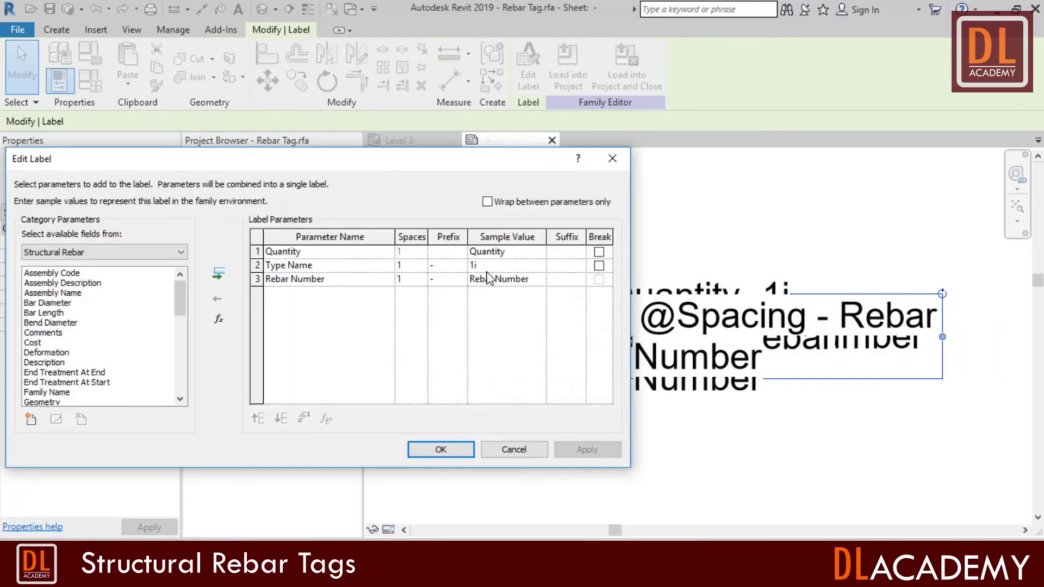
click(438, 268)
click(440, 451)
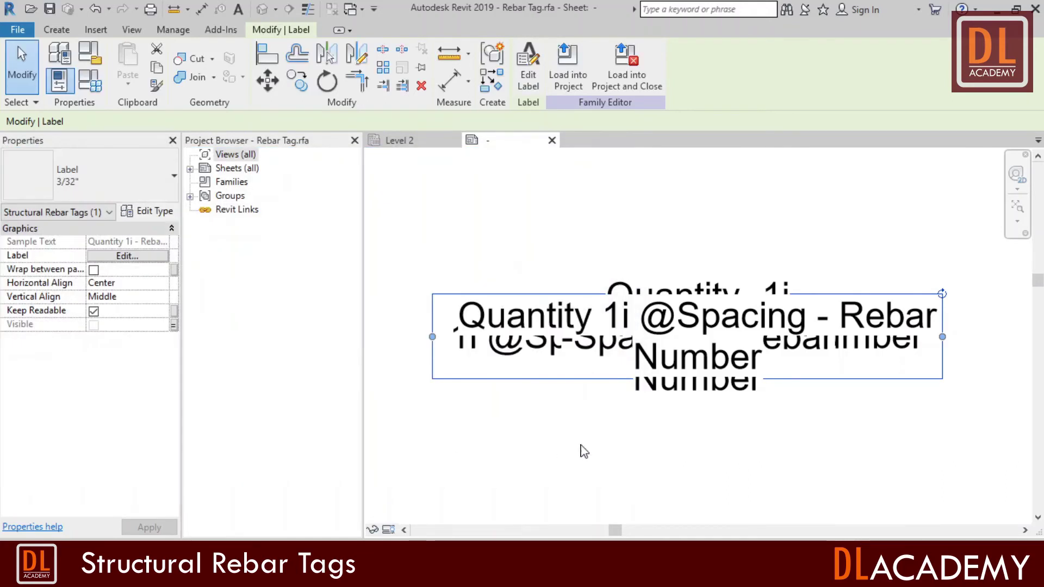
Inspect the Type & Number label's parameters unchanged, then select the single target label
click(603, 451)
drag(637, 442, 526, 261)
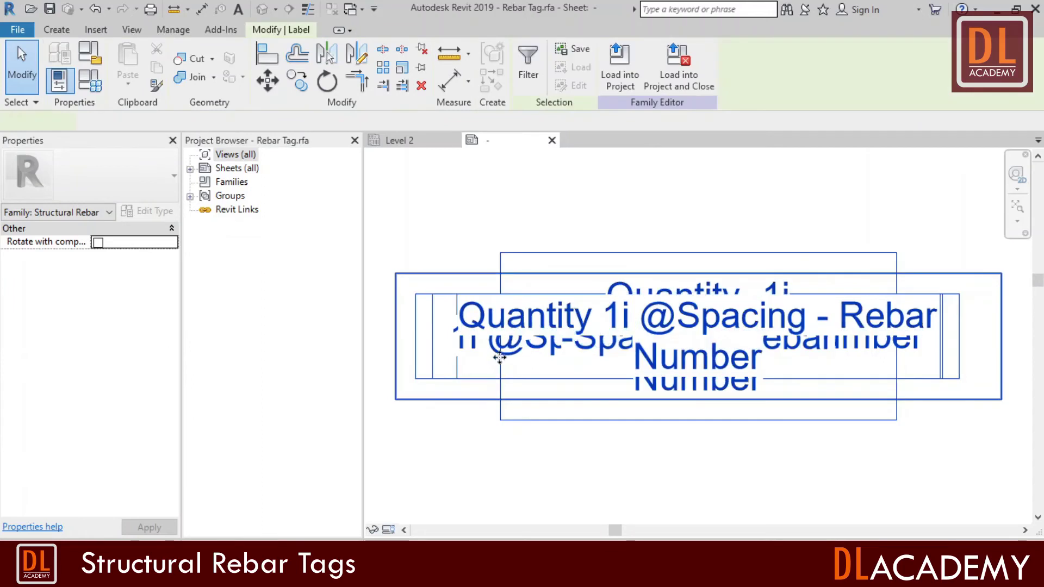
click(459, 360)
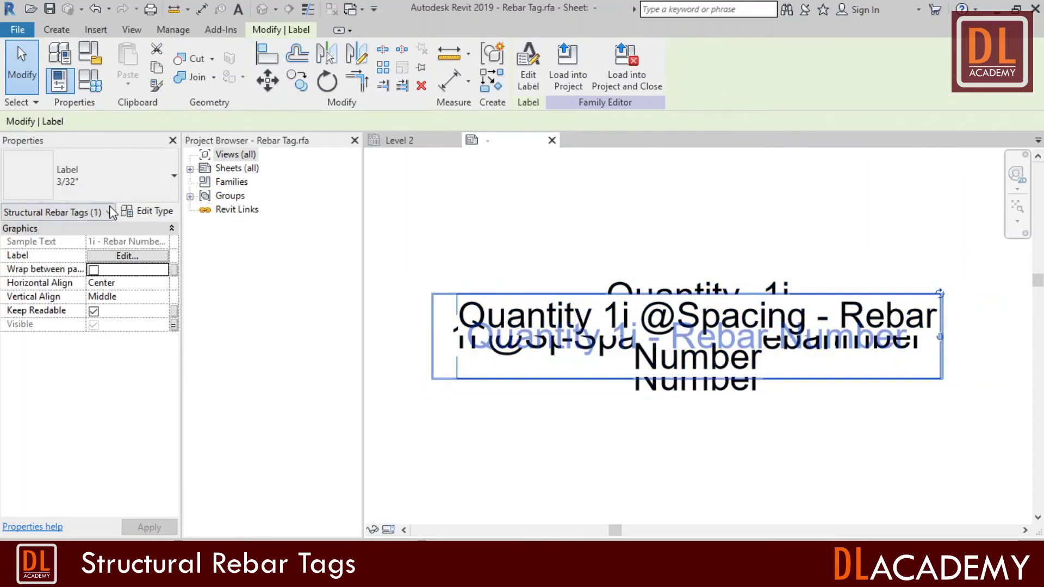
click(142, 259)
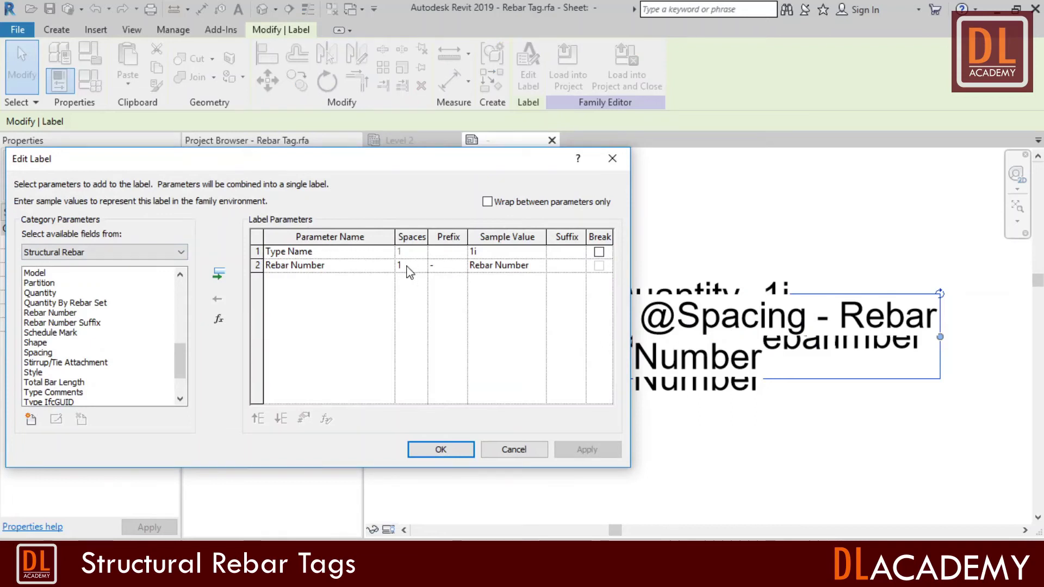
click(457, 450)
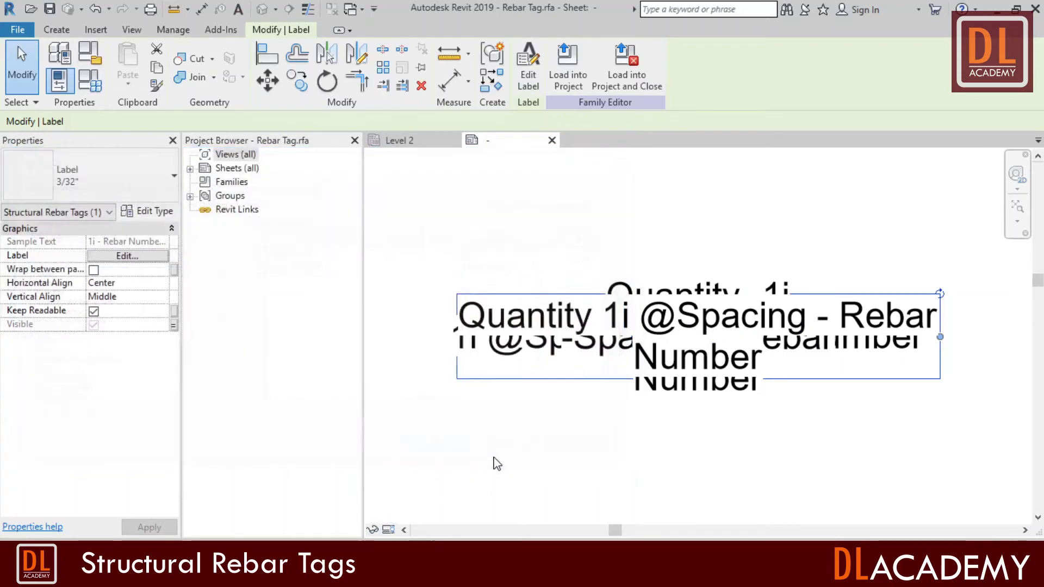
drag(610, 442, 570, 325)
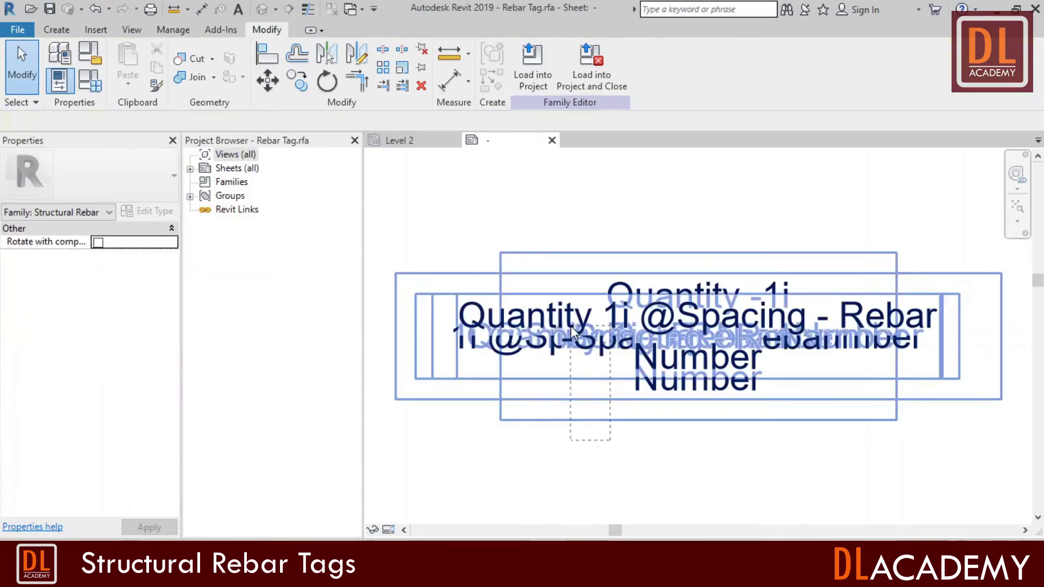
click(503, 416)
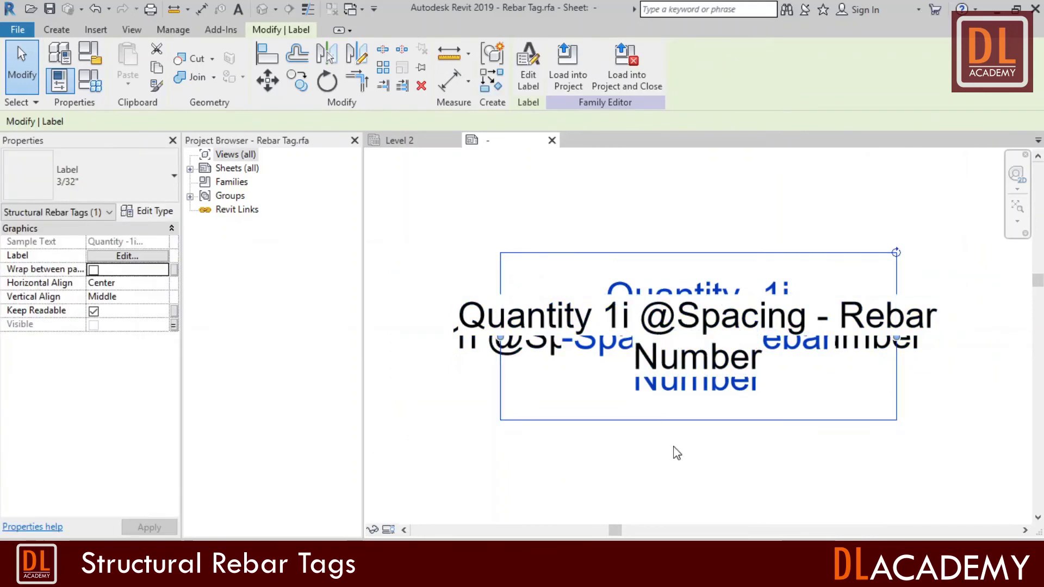
Clear the dash and spacing before Type Name and prefix Spacing with @
click(126, 256)
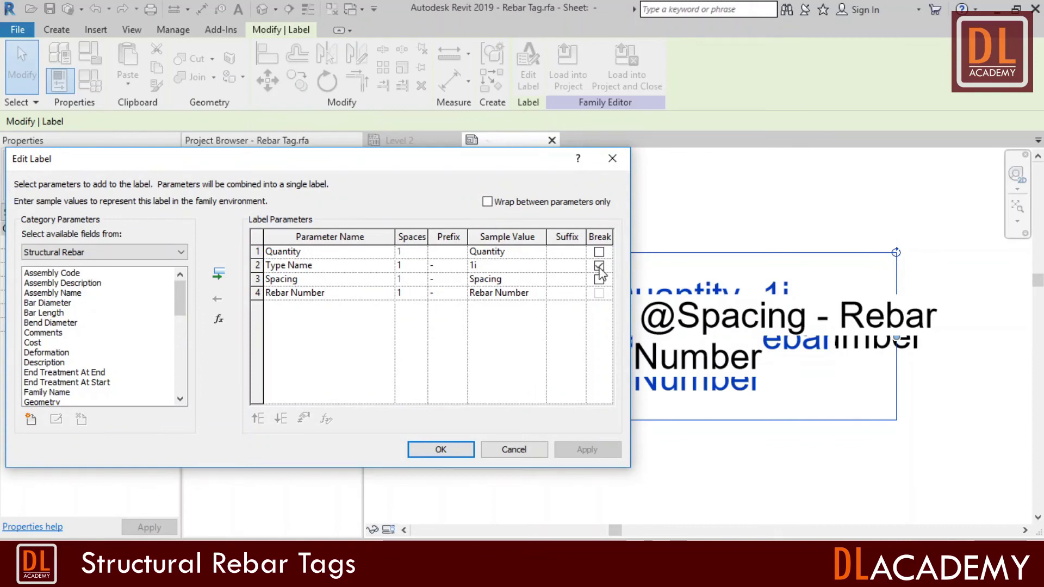
click(443, 266)
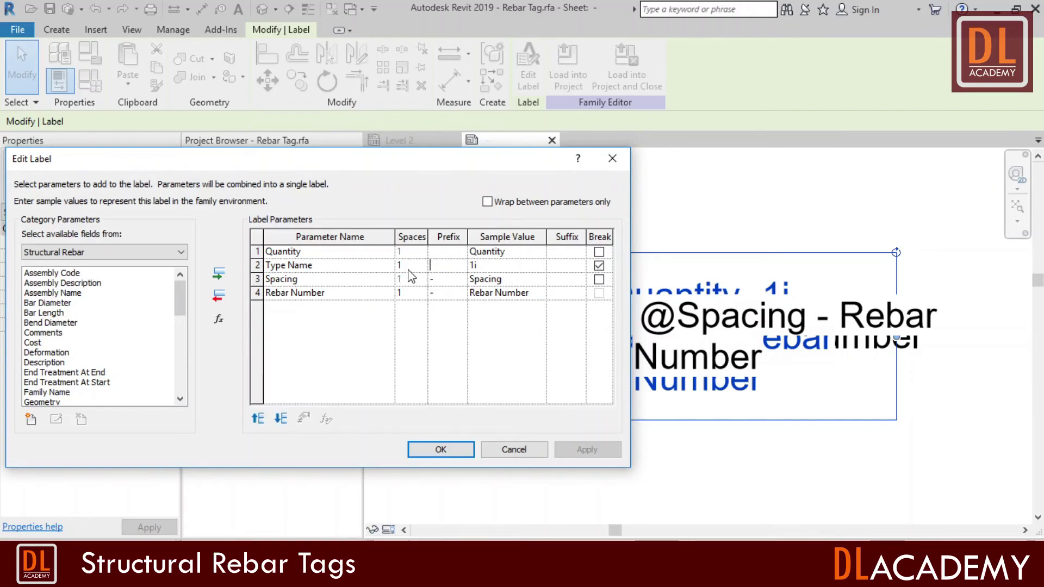
click(419, 266)
click(421, 262)
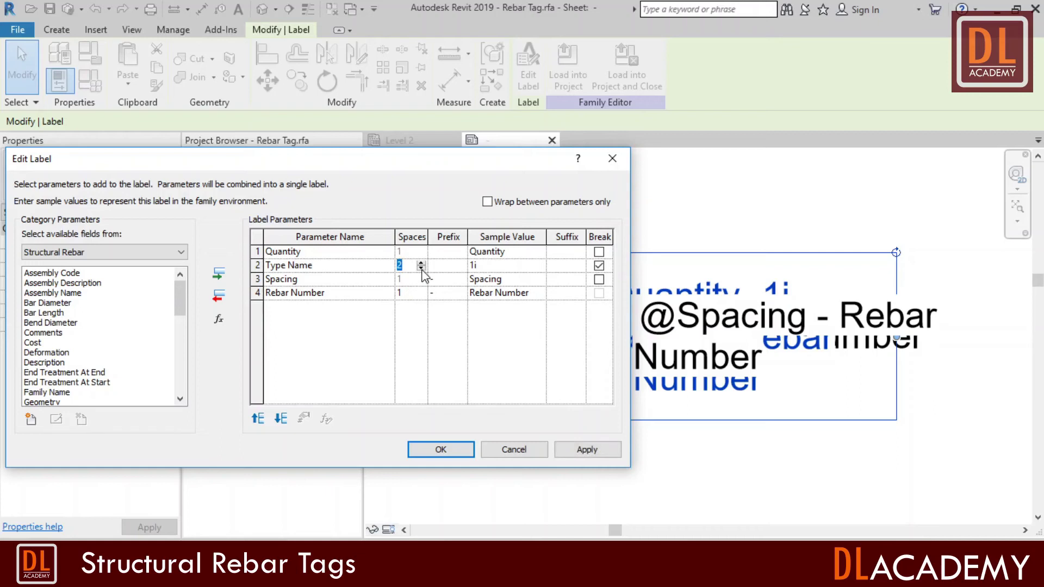
click(450, 280)
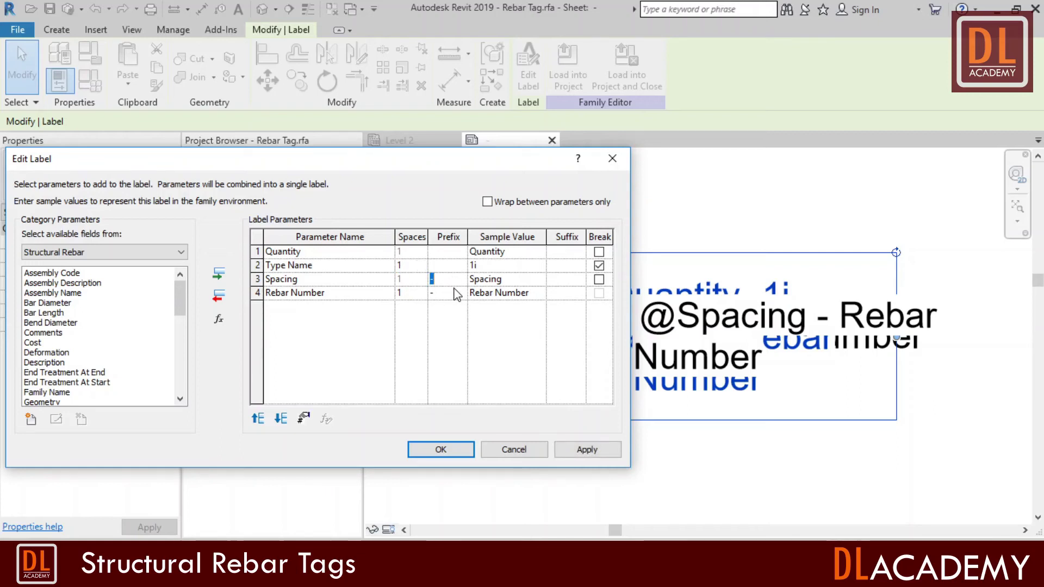
text(@)
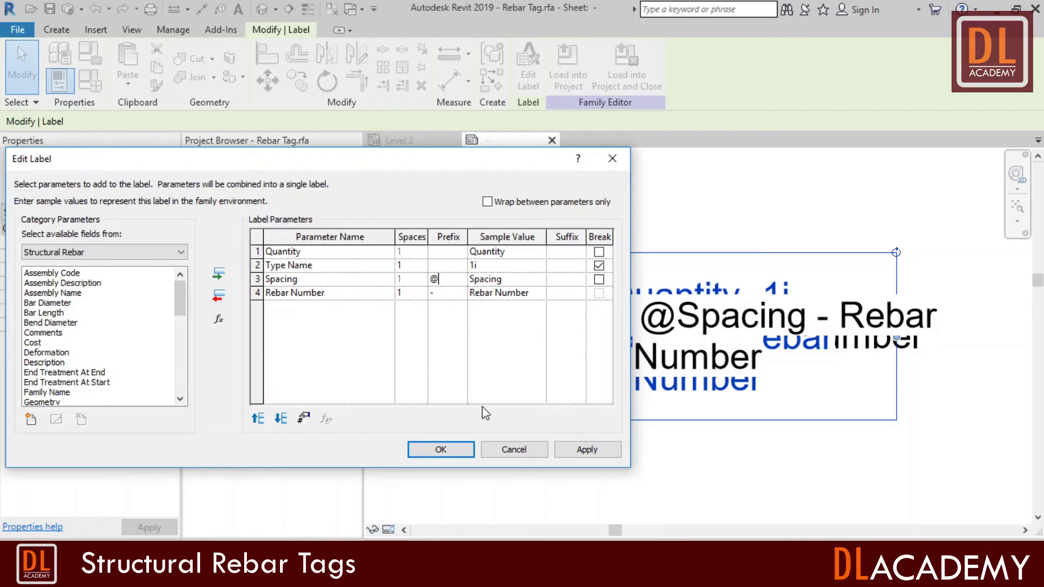
click(441, 450)
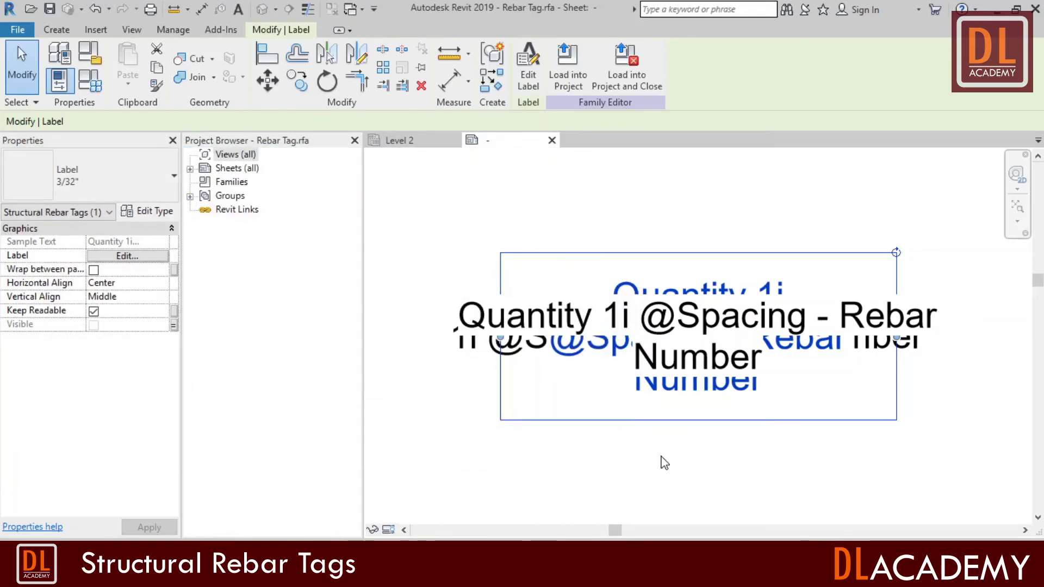
Load the edited Rebar Tag family into the project, overwriting the existing version and parameter values
click(592, 207)
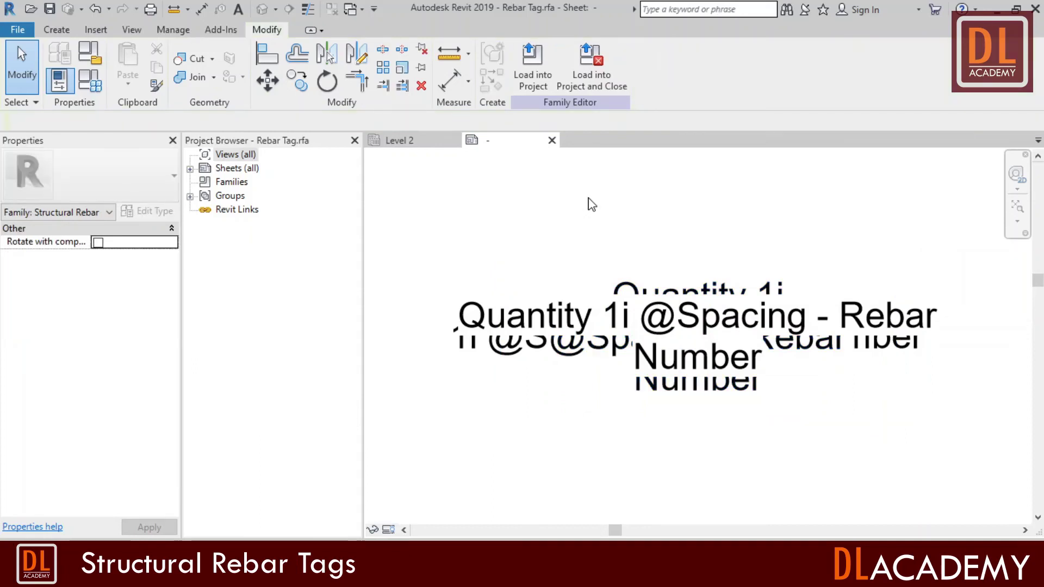
click(527, 72)
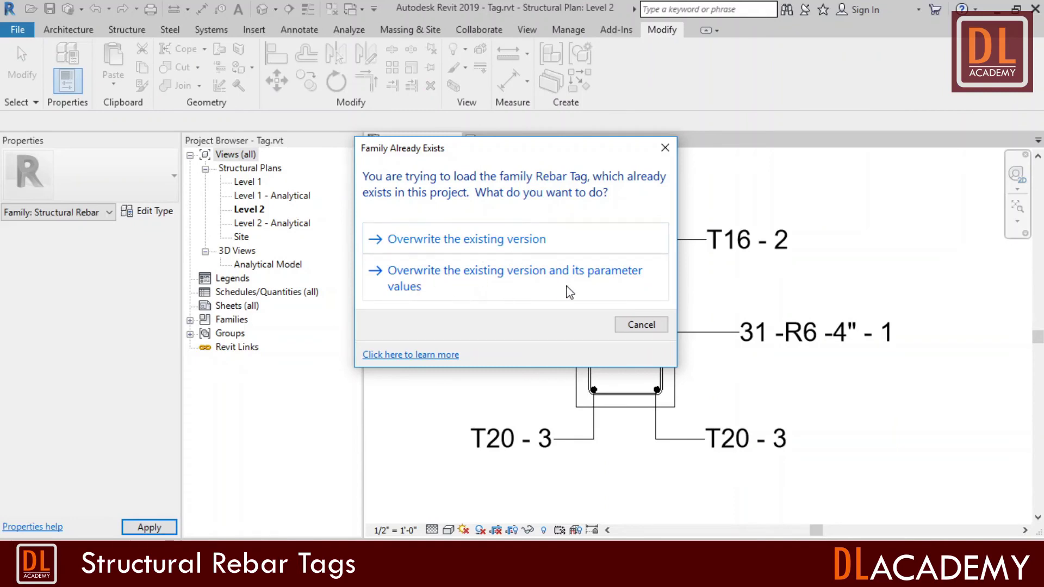
click(495, 294)
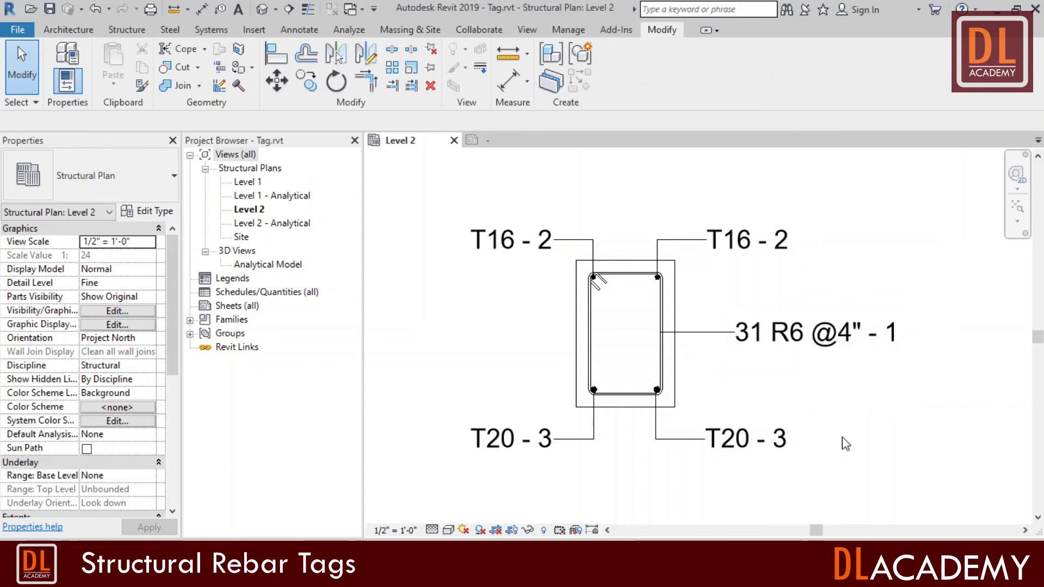
Reopen the stirrup tag's family and remove Rebar Number from the one-line label
click(819, 356)
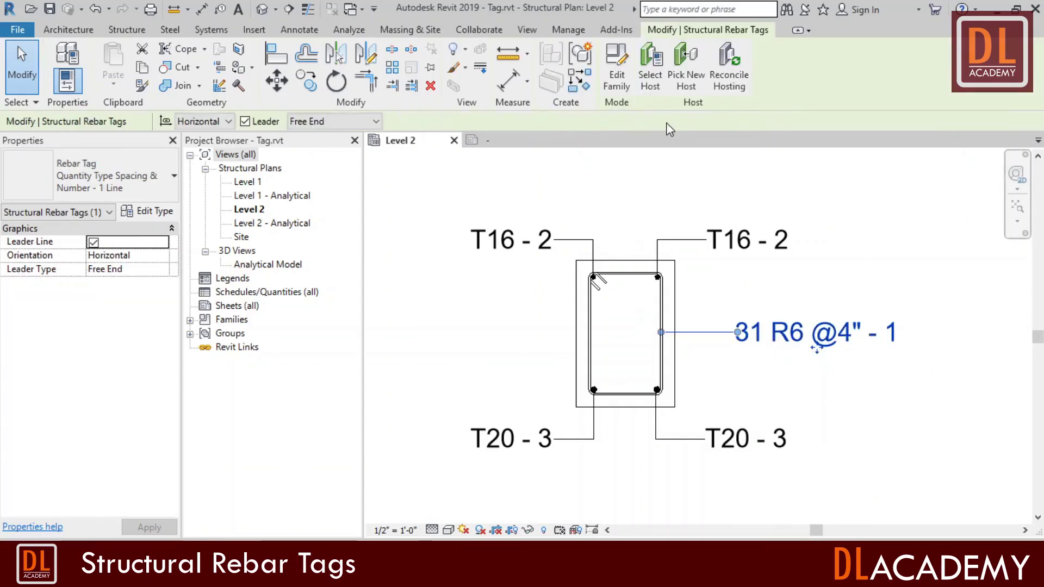
click(611, 93)
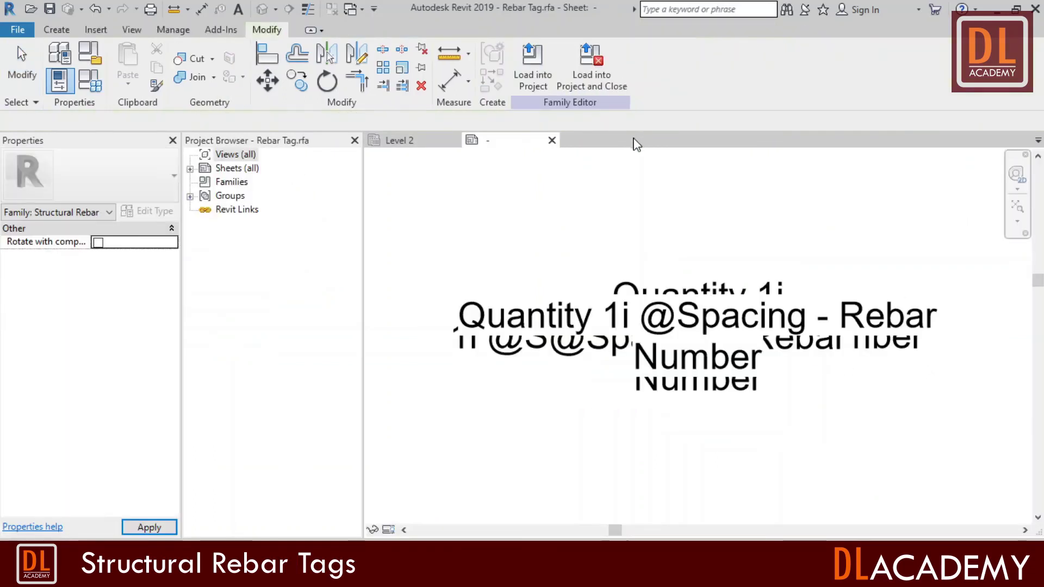
drag(803, 458, 670, 260)
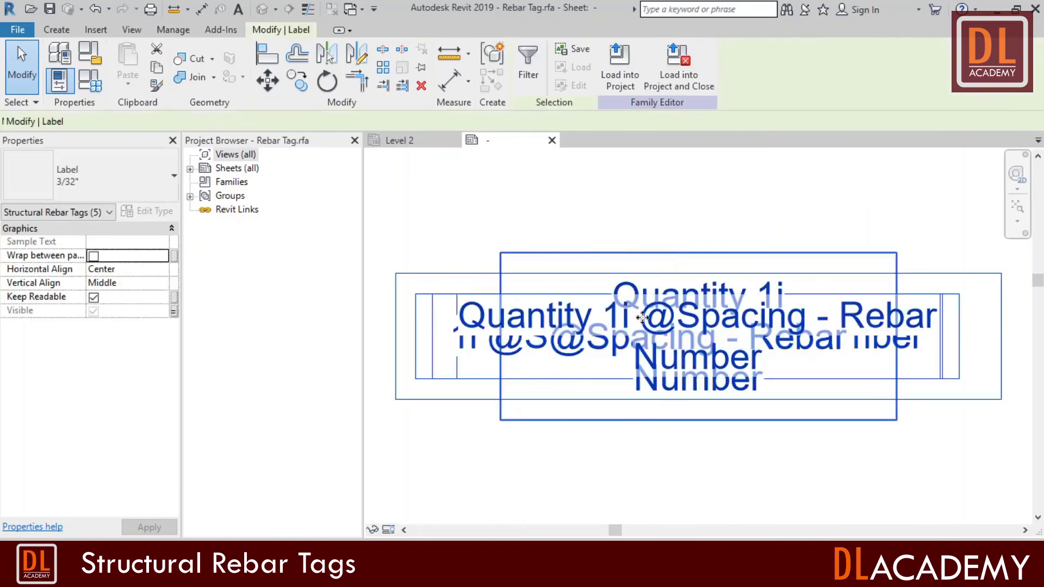
click(438, 400)
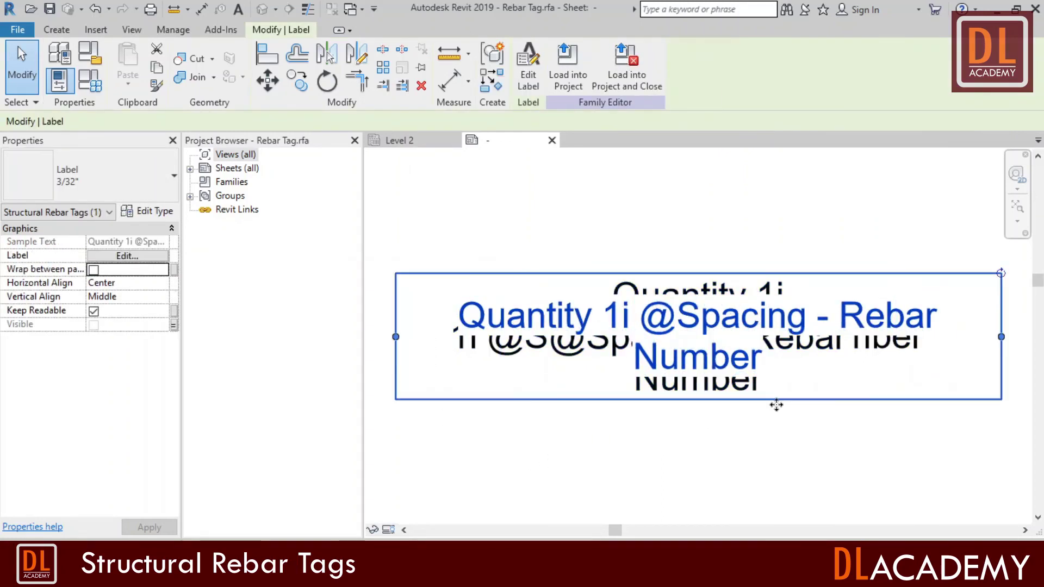
click(158, 254)
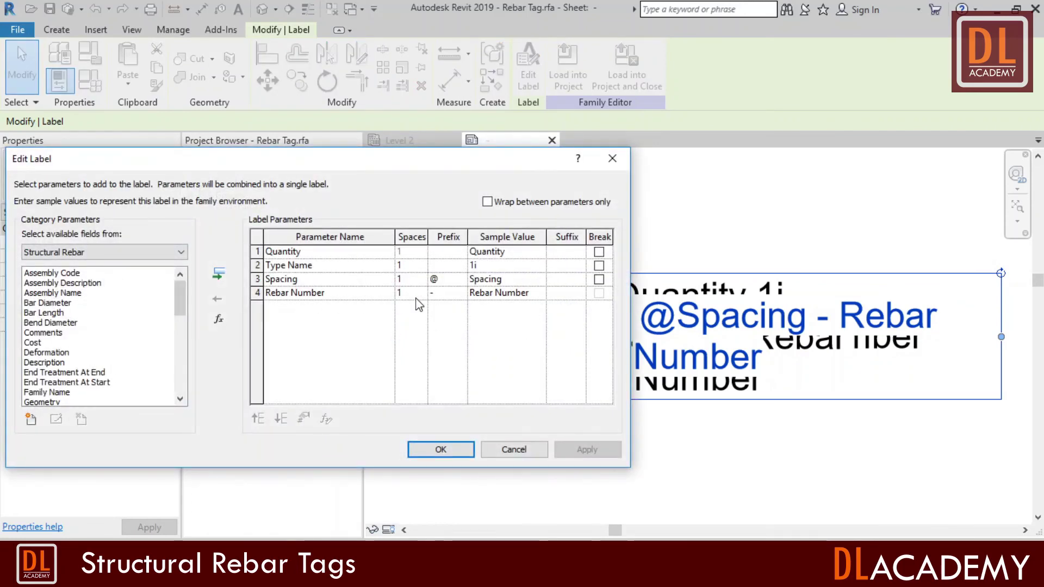
click(259, 293)
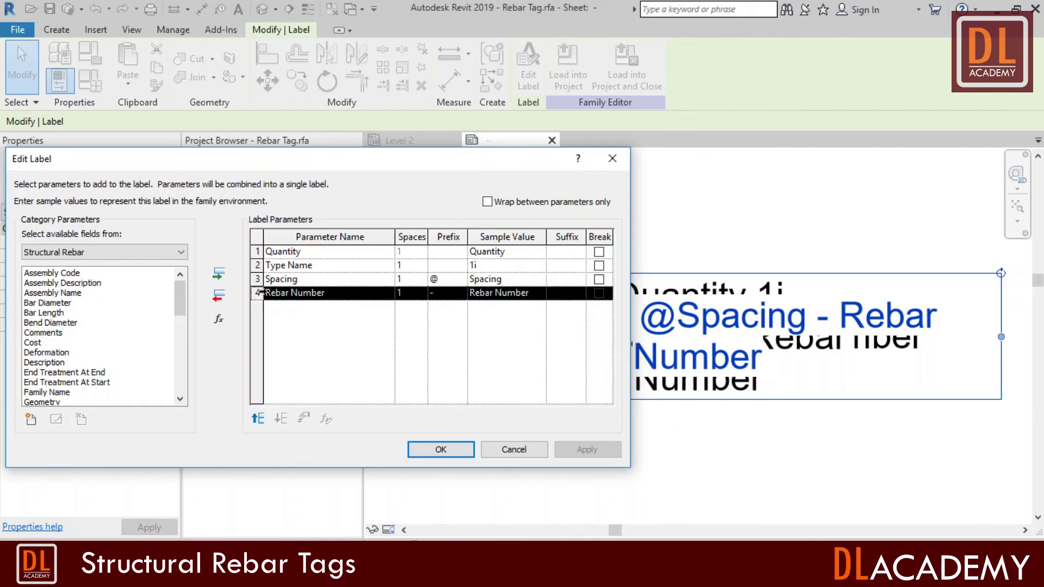
click(217, 299)
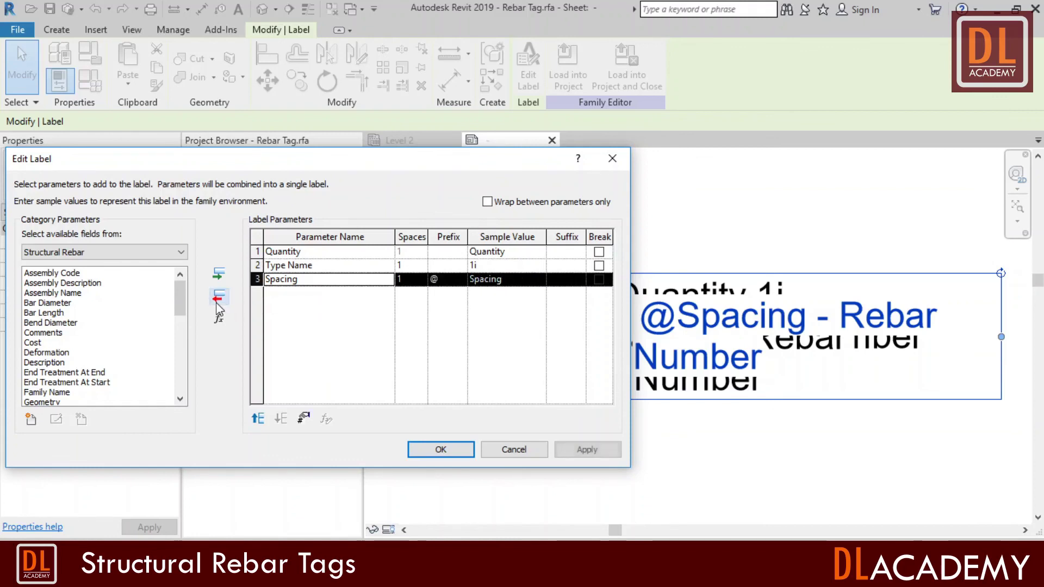
click(570, 451)
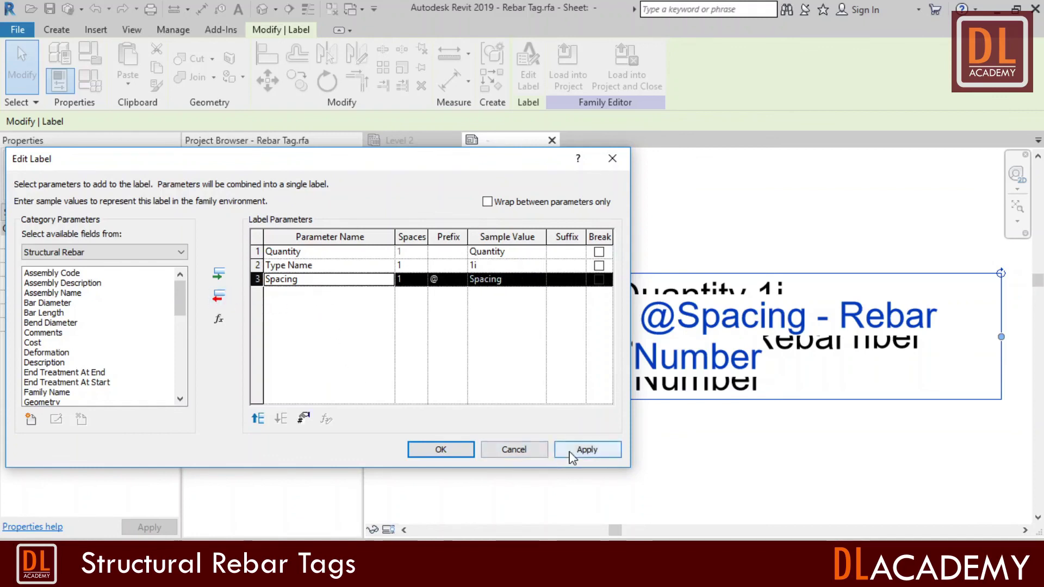
click(423, 459)
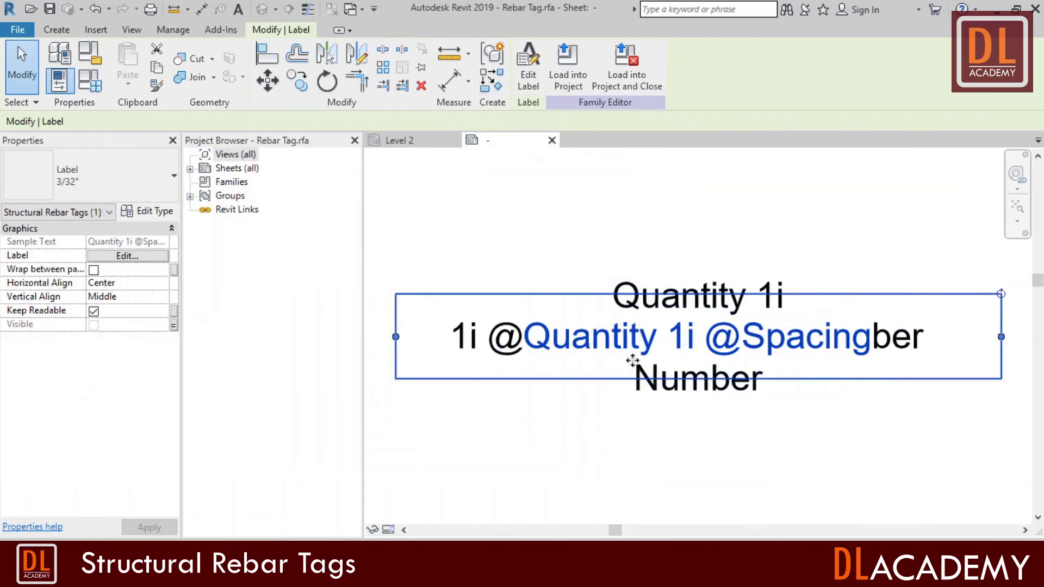
Remove Rebar Number from the Type & Number label, leaving only Type Name
drag(715, 439, 634, 229)
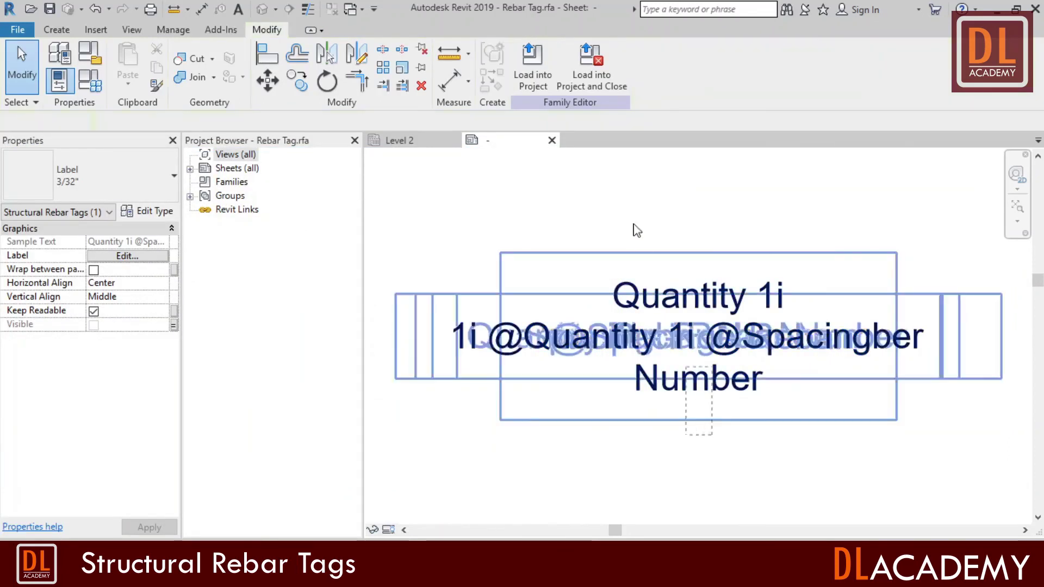
click(459, 370)
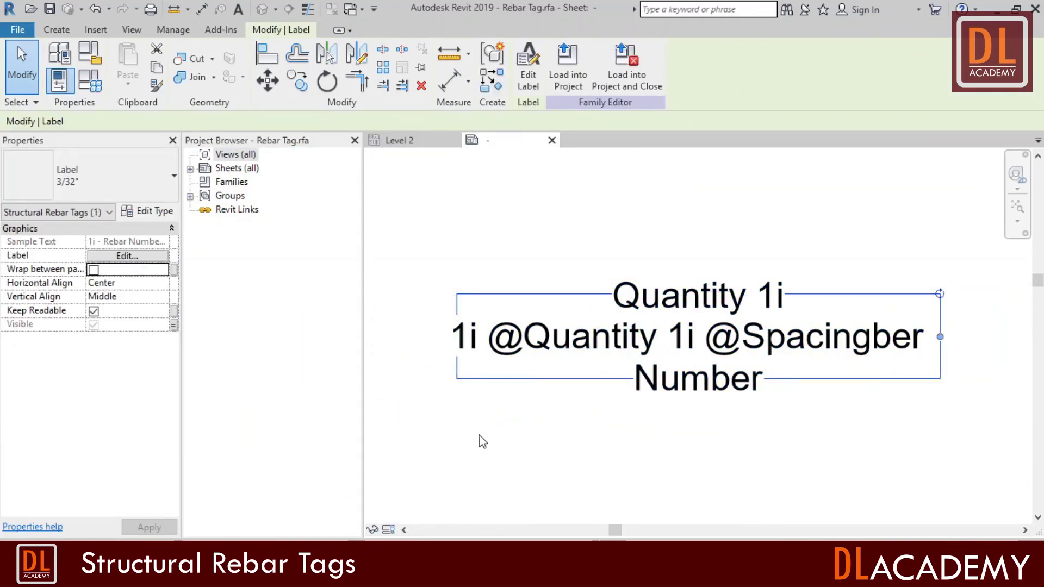
click(135, 256)
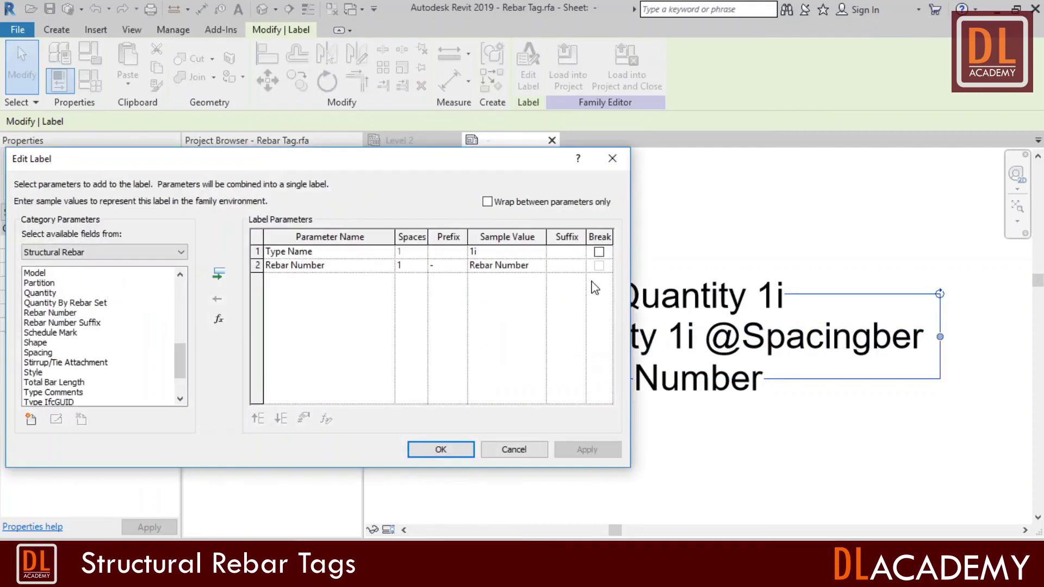
click(296, 266)
click(219, 296)
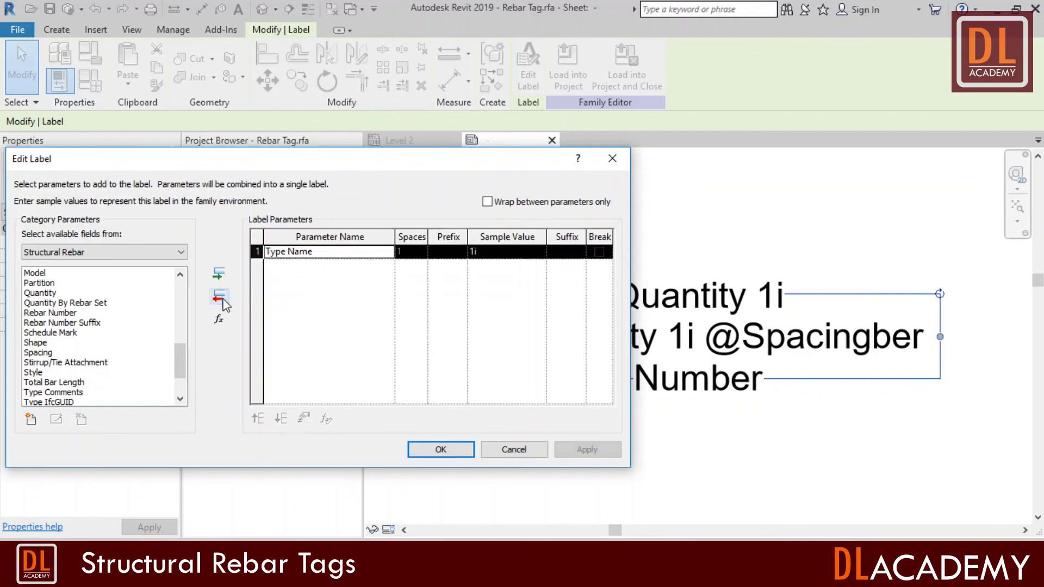
click(566, 451)
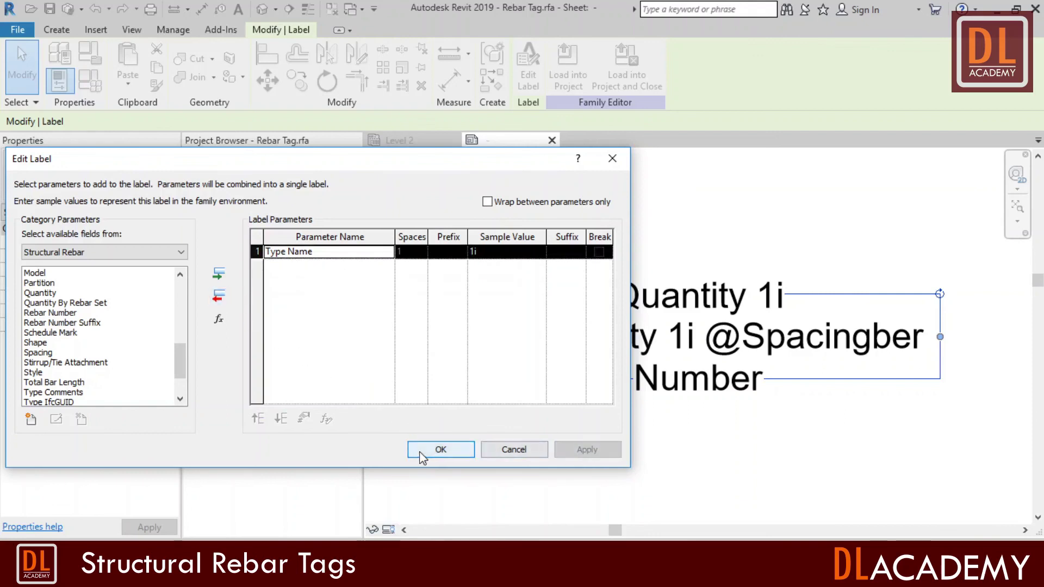
click(439, 450)
click(550, 478)
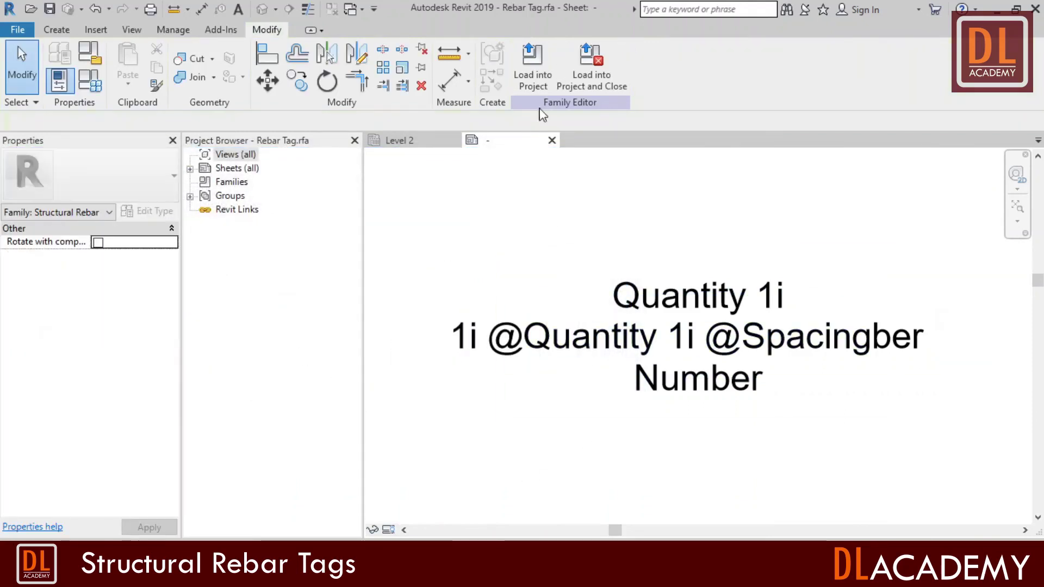
Reload the tag family, overwriting existing parameter values, then move the T16 tag left and straighten its leader
click(536, 79)
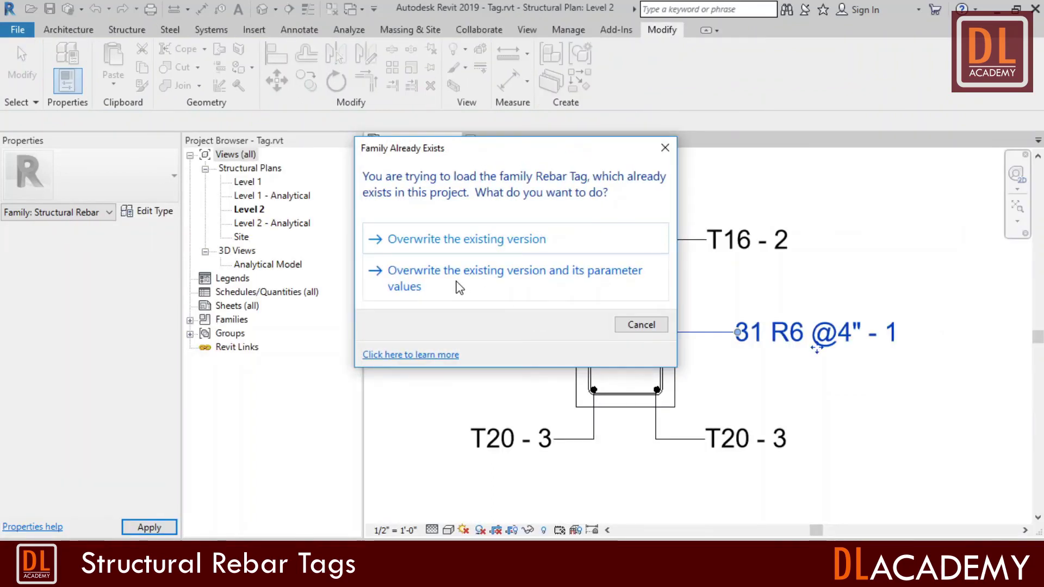
click(460, 287)
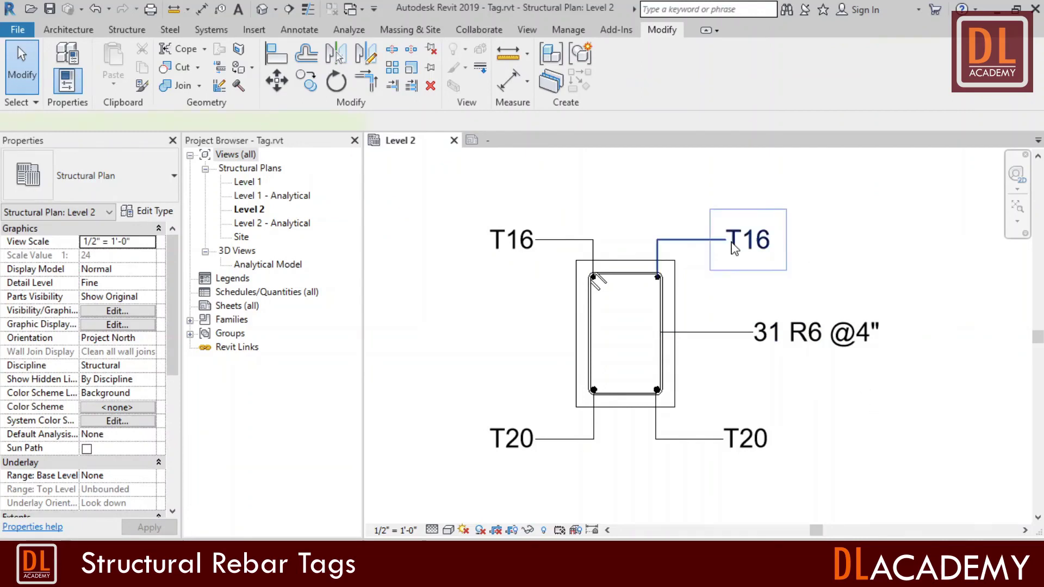
click(749, 256)
drag(750, 264, 721, 262)
drag(644, 239, 659, 234)
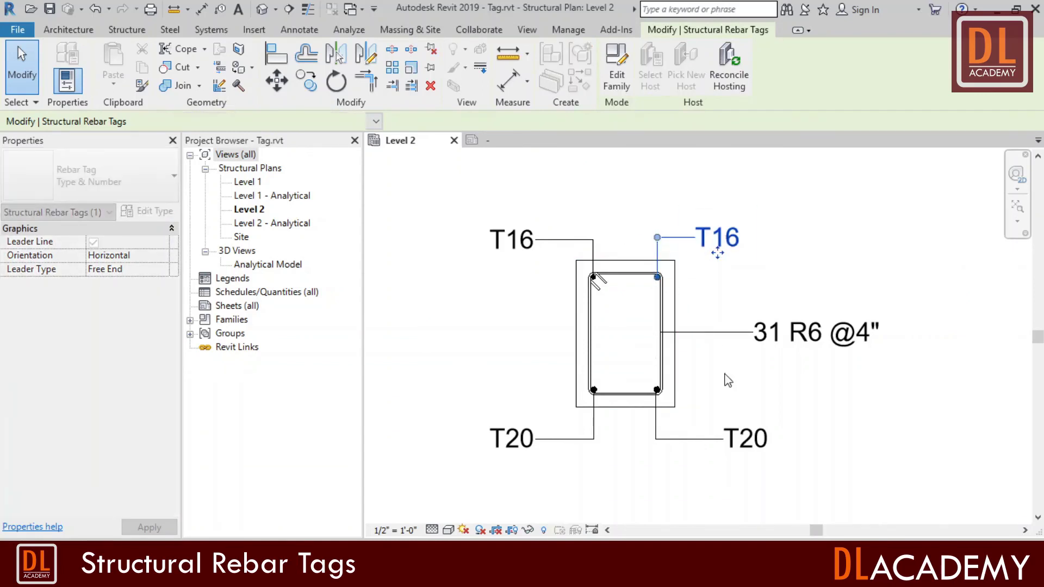
key(Escape)
Reposition the bottom-right T20 tag and its leader, then select the bottom-left T20 tag
click(747, 464)
drag(745, 466, 659, 447)
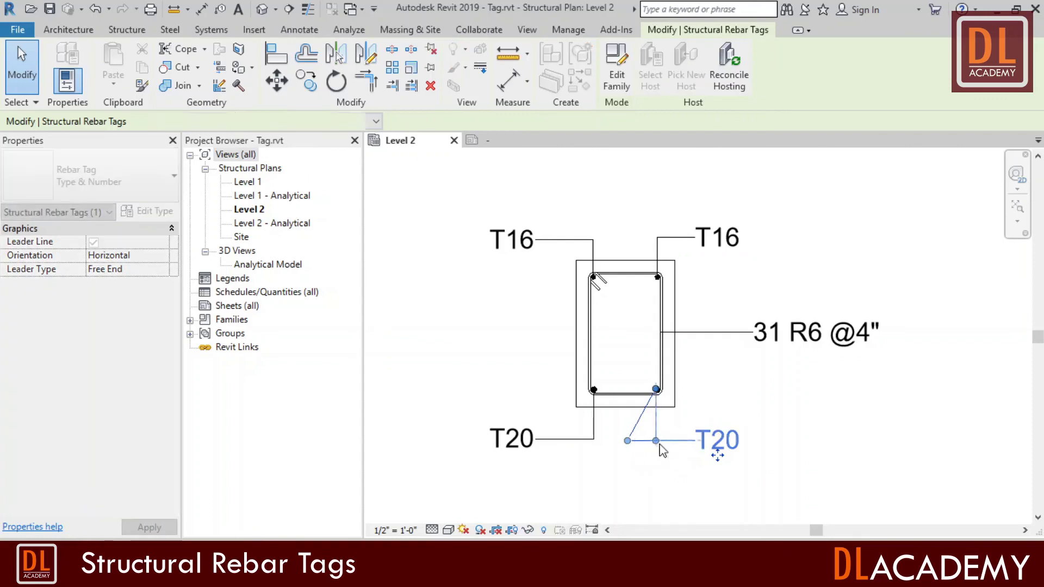
key(Escape)
click(531, 468)
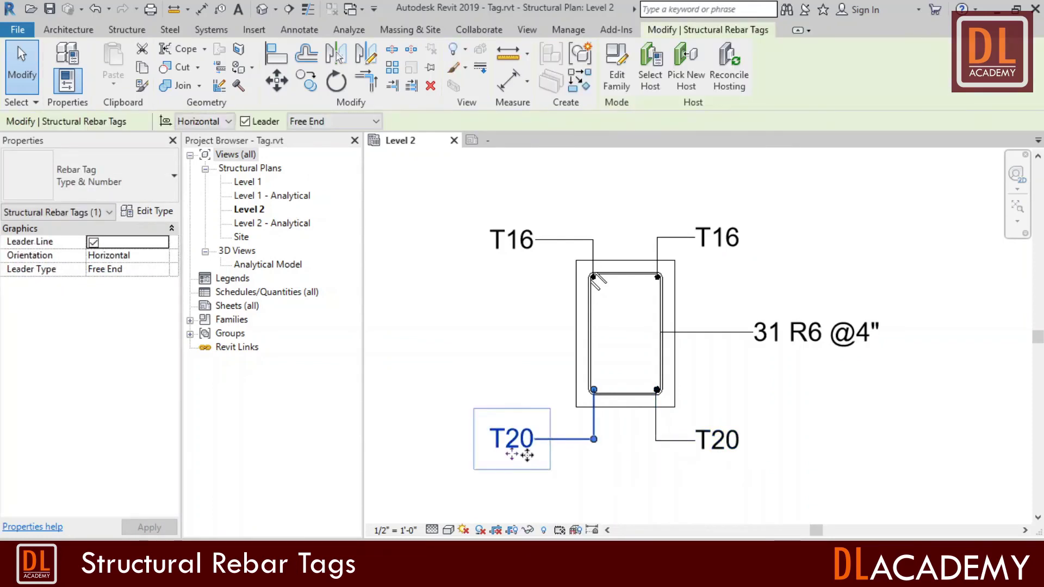